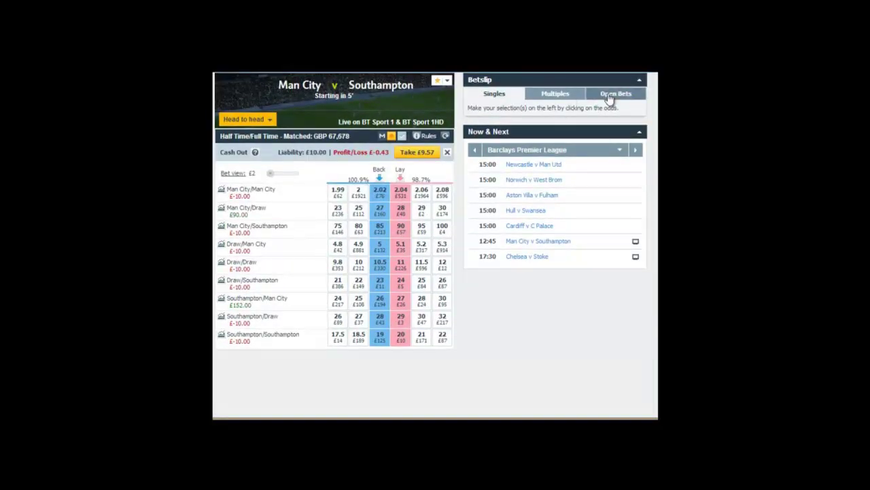
Open the list of open bets for the Man City v Southampton Half Time/Full Time market
{"action": "left_click", "coordinate": [608, 97]}
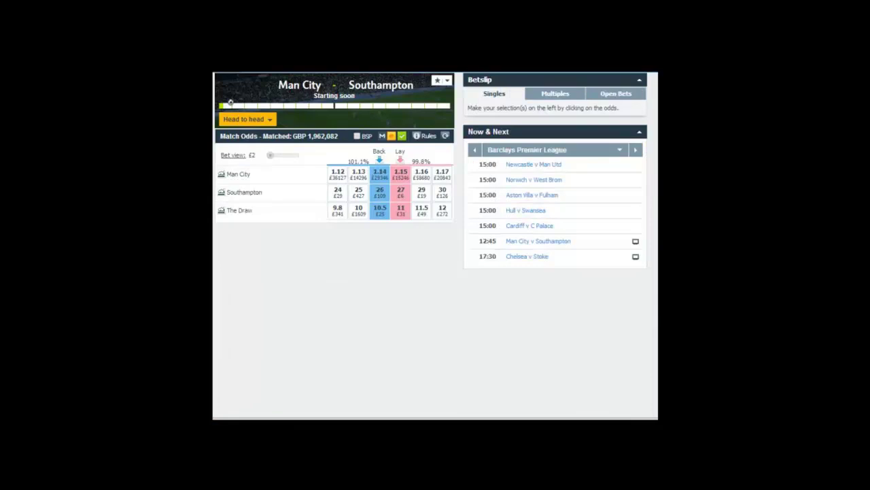
{"action": "mouse_move", "coordinate": [231, 103]}
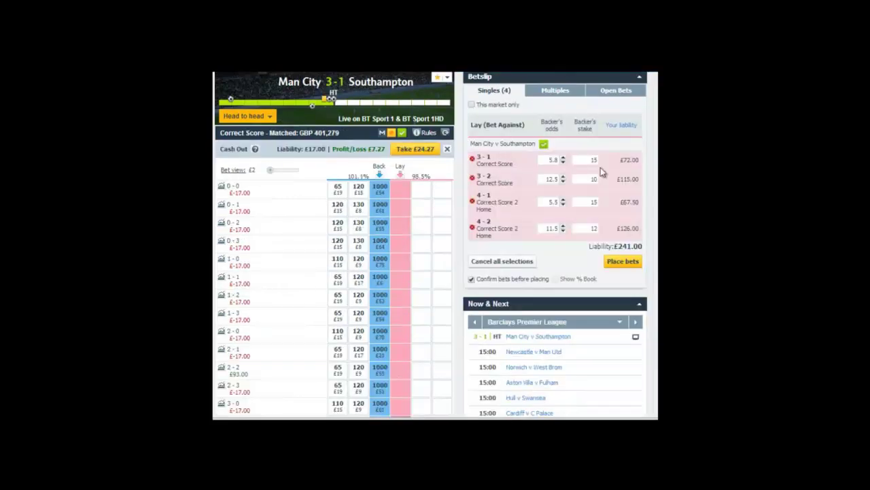
Review the profit or loss on every scoreline in the Man City v Southampton Correct Score market
{"action": "scroll", "coordinate": [354, 266], "scroll_direction": "down", "scroll_amount": 3}
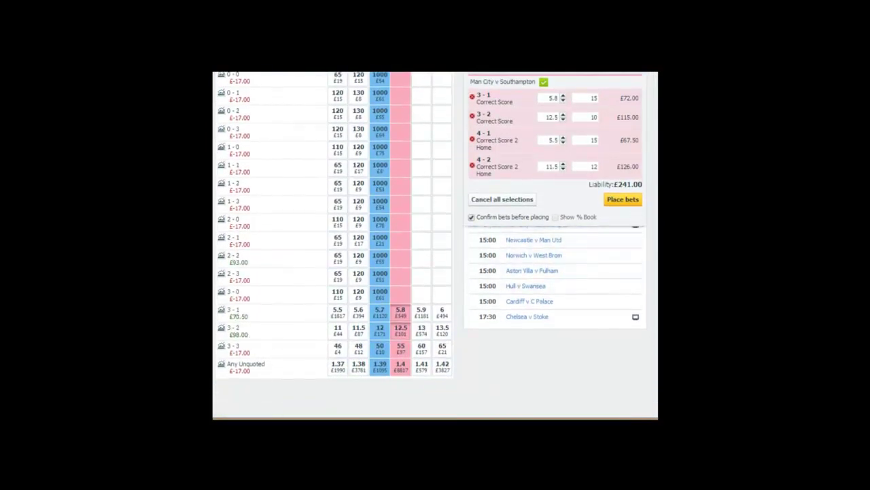
{"action": "scroll", "coordinate": [430, 245], "scroll_direction": "up", "scroll_amount": 5}
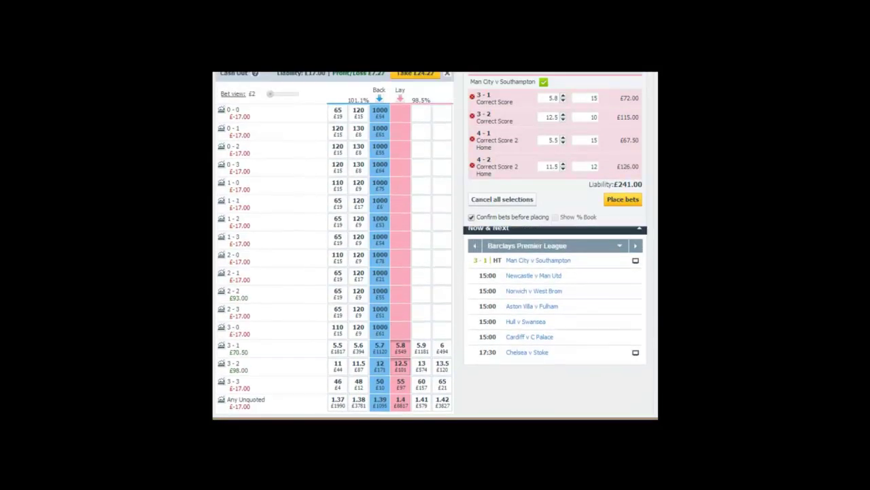
{"action": "scroll", "coordinate": [430, 245], "scroll_direction": "up", "scroll_amount": 1}
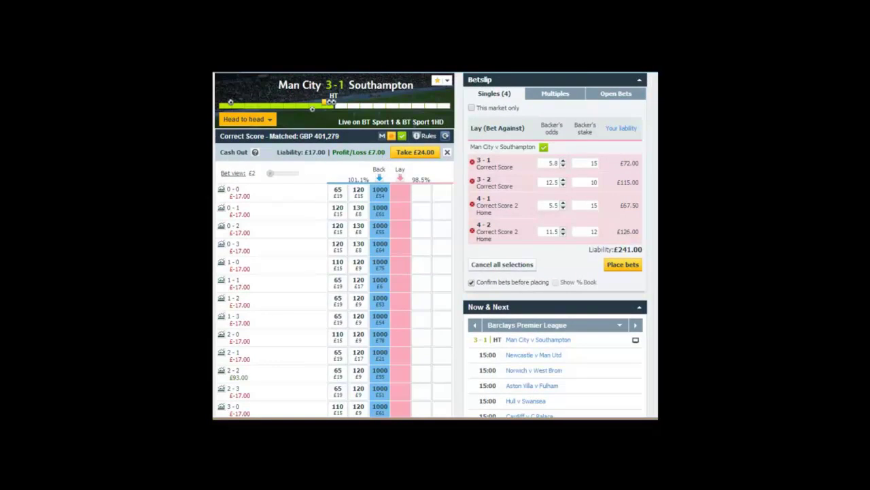
{"action": "left_click", "coordinate": [235, 408]}
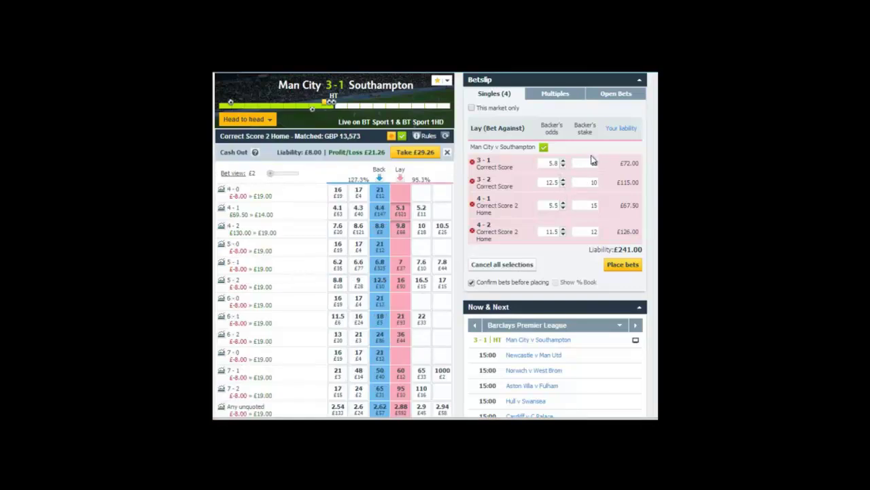
Try lay stakes of 7.5 on 3 - 1, 5 on 3 - 2, 7.5 on 4 - 1 and 6 on 4 - 2 in the betslip
{"action": "type", "text": "7.5"}
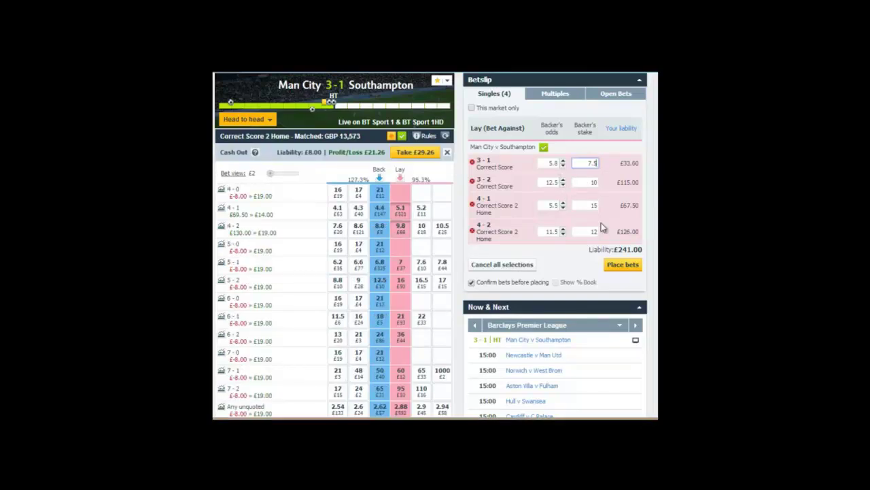
{"action": "left_click", "coordinate": [590, 182]}
{"action": "type", "text": "5"}
{"action": "left_click", "coordinate": [589, 205]}
{"action": "type", "text": "7.5"}
{"action": "left_click", "coordinate": [590, 231]}
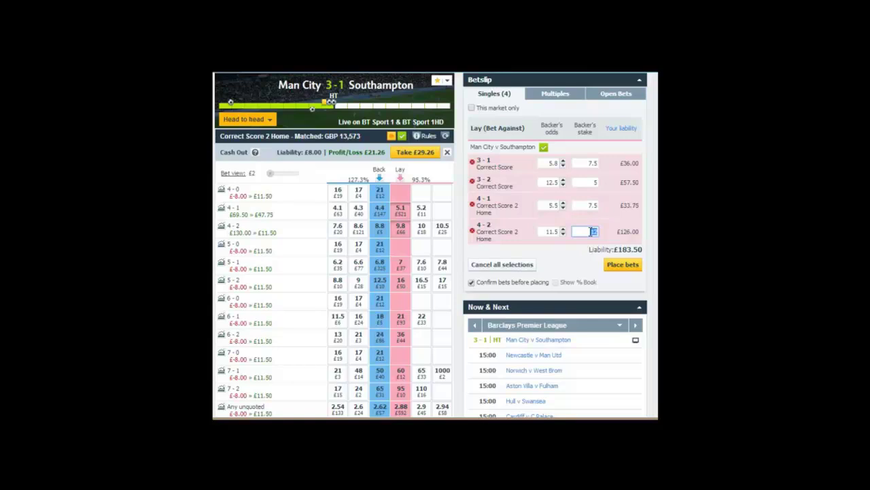
{"action": "type", "text": "6"}
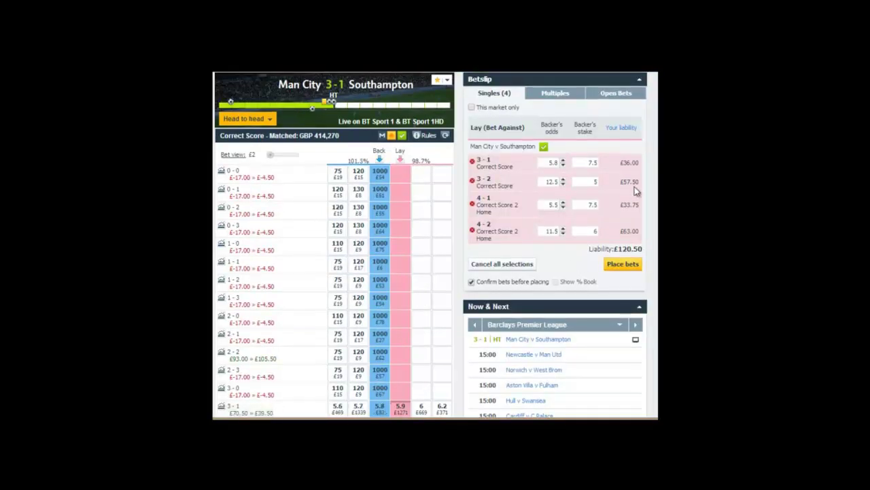
{"action": "scroll", "coordinate": [436, 245], "scroll_direction": "down", "scroll_amount": 3}
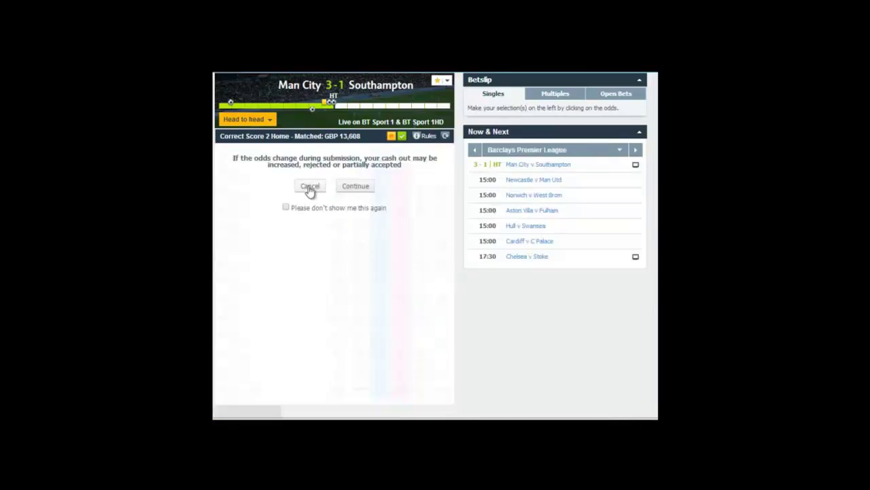
Take the £29.93 cash out on the Correct Score 2 Home market and agree to continue
{"action": "left_click", "coordinate": [311, 188]}
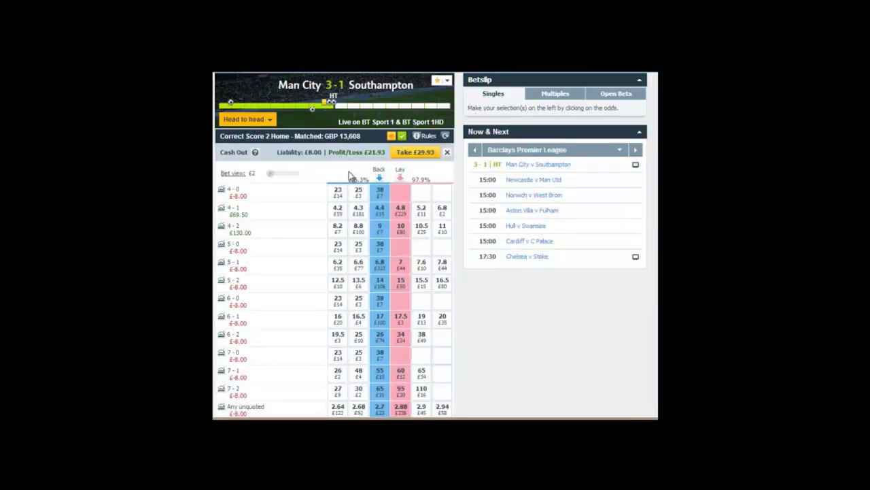
{"action": "left_click", "coordinate": [426, 155]}
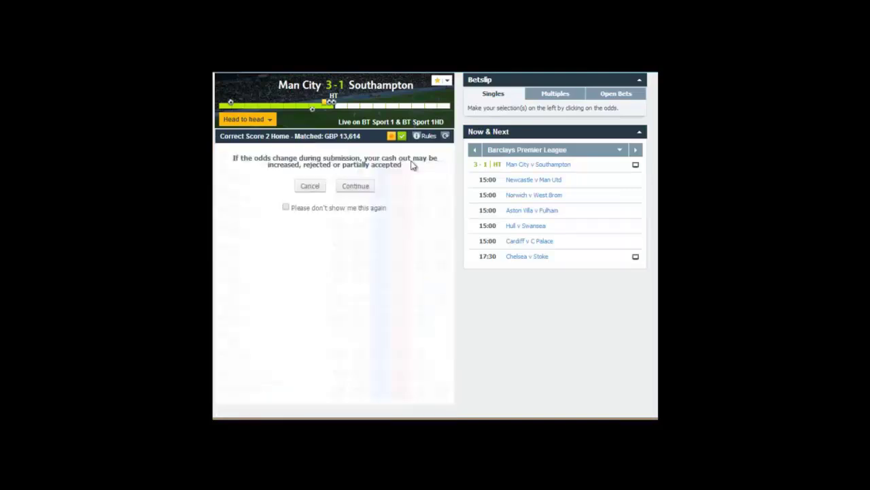
{"action": "left_click", "coordinate": [355, 189]}
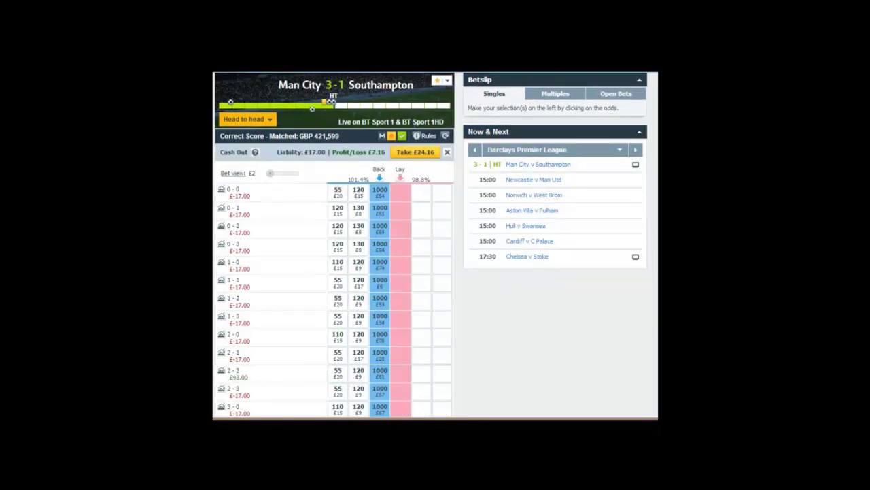
Place lay bets of £5 on 3 - 1 at 5.9 and £6 on 3 - 2 at 11.5, and show them in the open bets
{"action": "scroll", "coordinate": [650, 158], "scroll_direction": "down", "scroll_amount": 3}
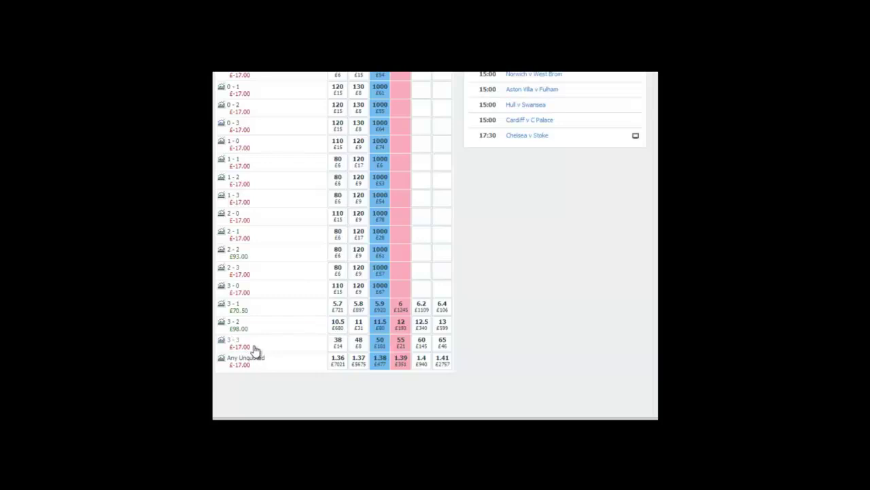
{"action": "left_click", "coordinate": [213, 177]}
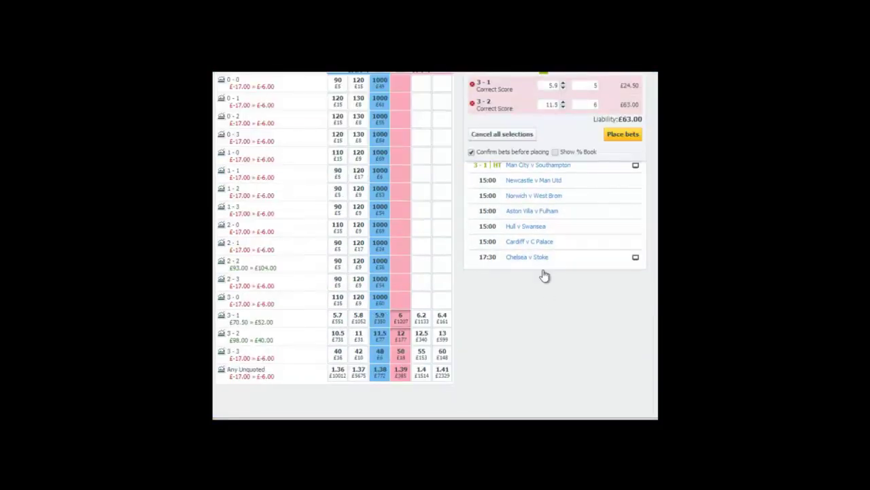
{"action": "left_click", "coordinate": [624, 135]}
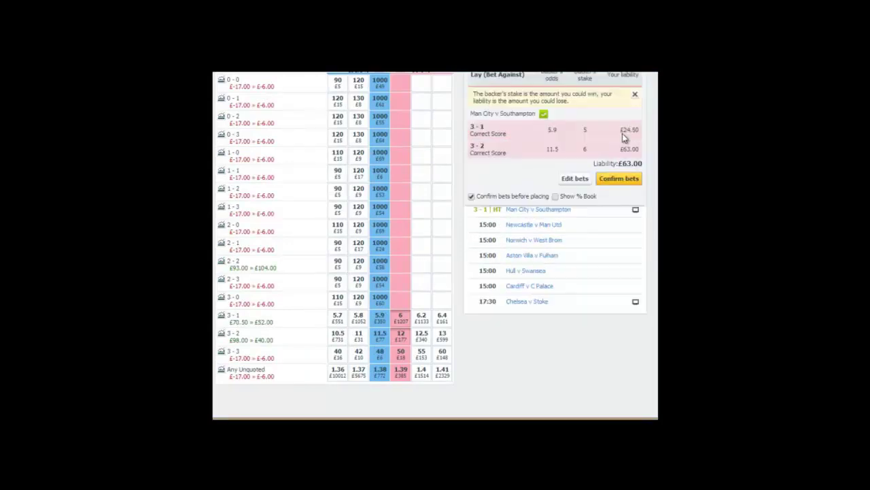
{"action": "left_click", "coordinate": [620, 180]}
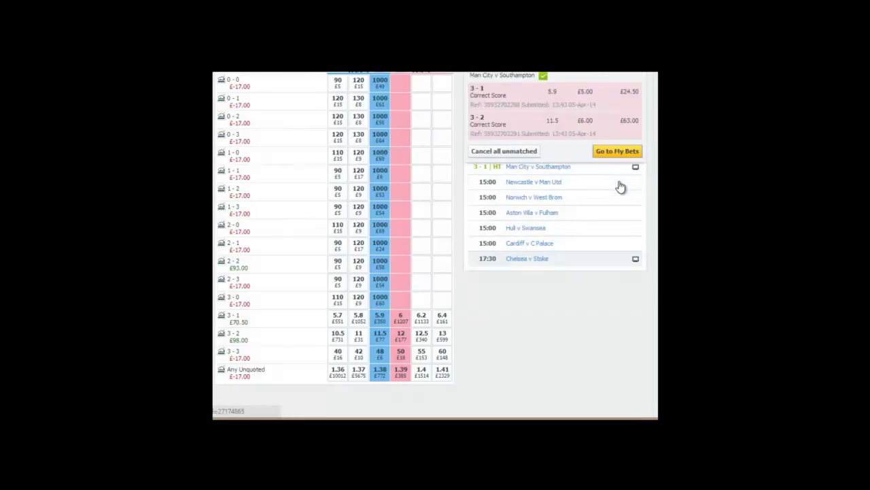
{"action": "left_click", "coordinate": [615, 152]}
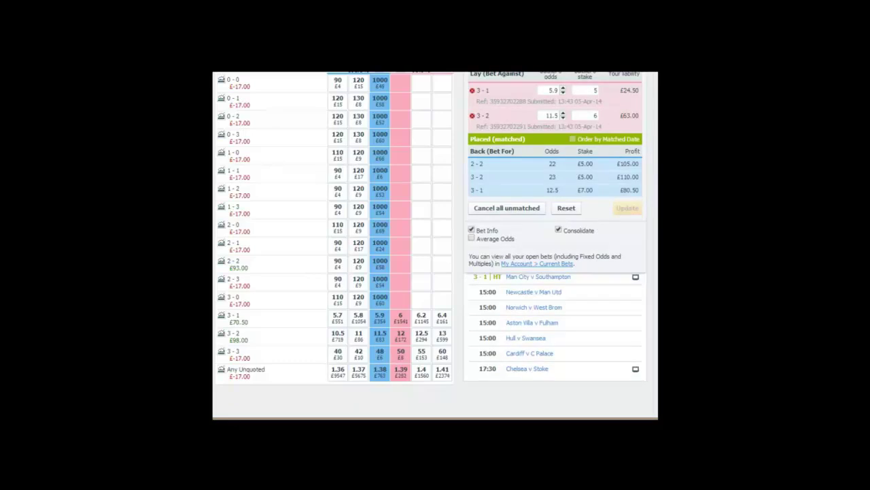
Raise the backer's odds on the unmatched 3 - 1 lay bet to 6
{"action": "scroll", "coordinate": [333, 244], "scroll_direction": "up", "scroll_amount": 1}
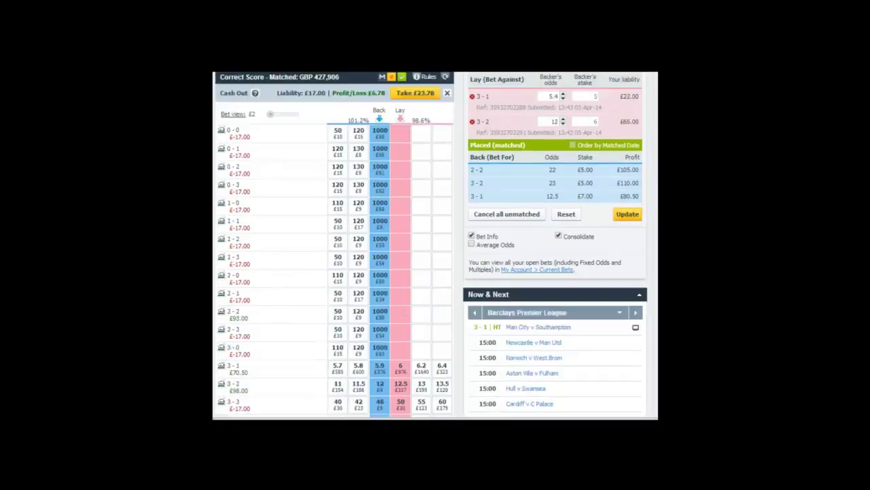
{"action": "left_click", "coordinate": [563, 95]}
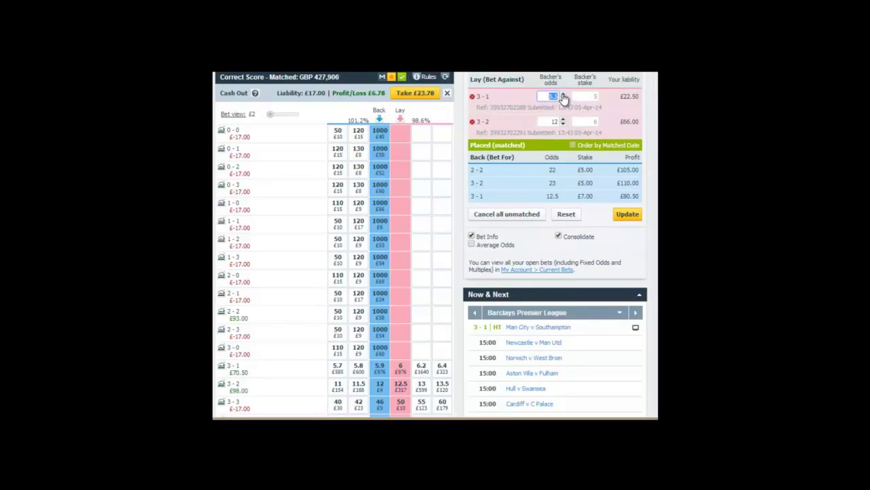
{"action": "left_click", "coordinate": [562, 95]}
{"action": "left_click", "coordinate": [563, 95]}
{"action": "left_click", "coordinate": [563, 95]}
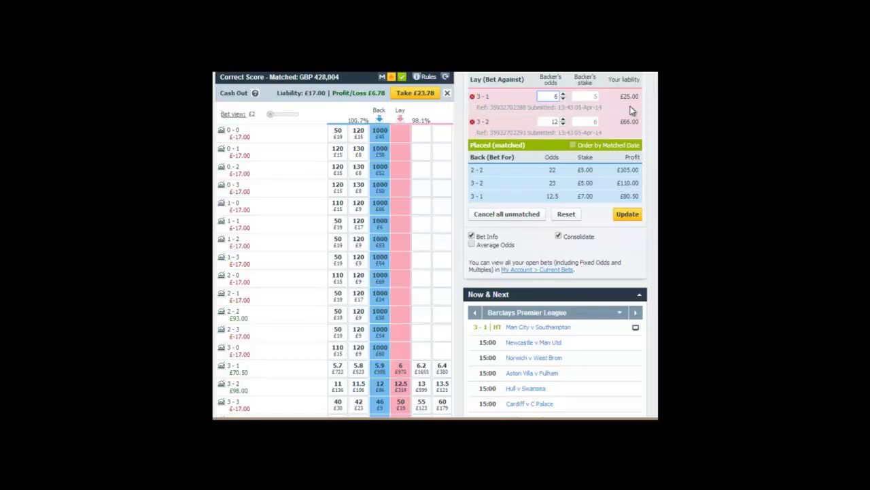
Cancel all unmatched lay bets in the Correct Score market and return to the open bets
{"action": "left_click", "coordinate": [510, 215]}
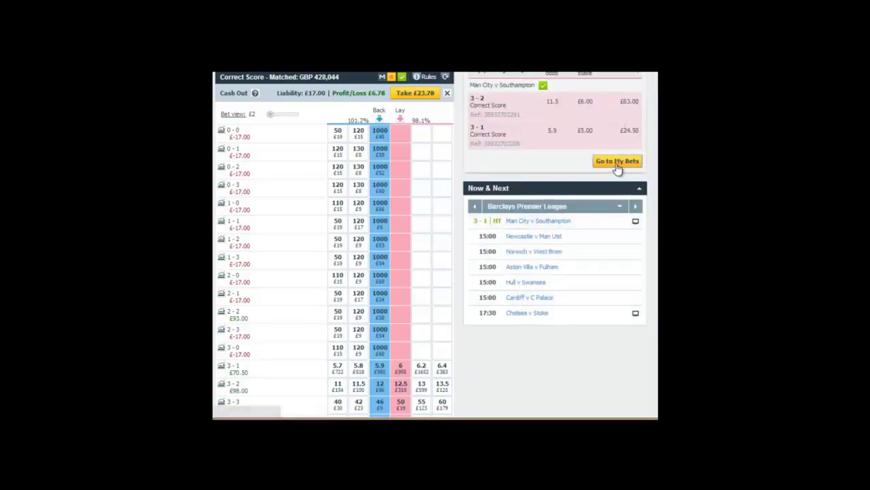
{"action": "left_click", "coordinate": [617, 163]}
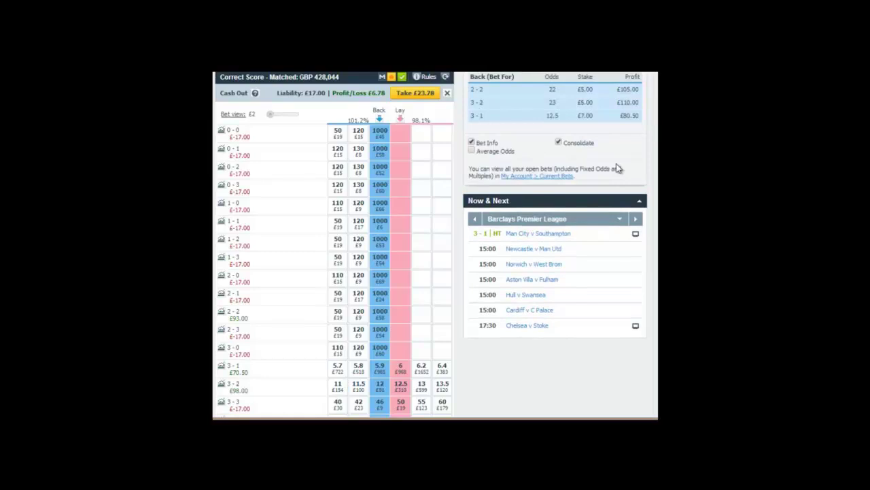
Add lay selections for 3 - 1 at 6 and 3 - 2 at 12.5, each with a backer's stake of 5
{"action": "left_click", "coordinate": [400, 368]}
{"action": "left_click", "coordinate": [400, 384]}
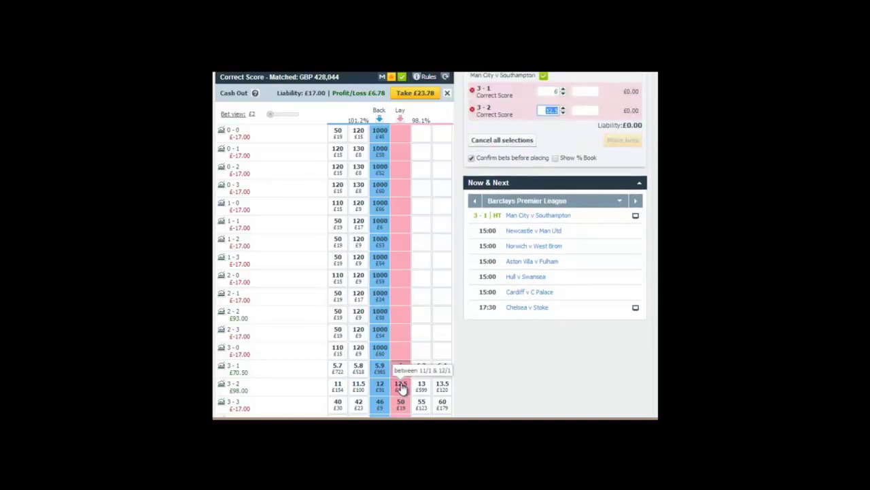
{"action": "left_click", "coordinate": [587, 91]}
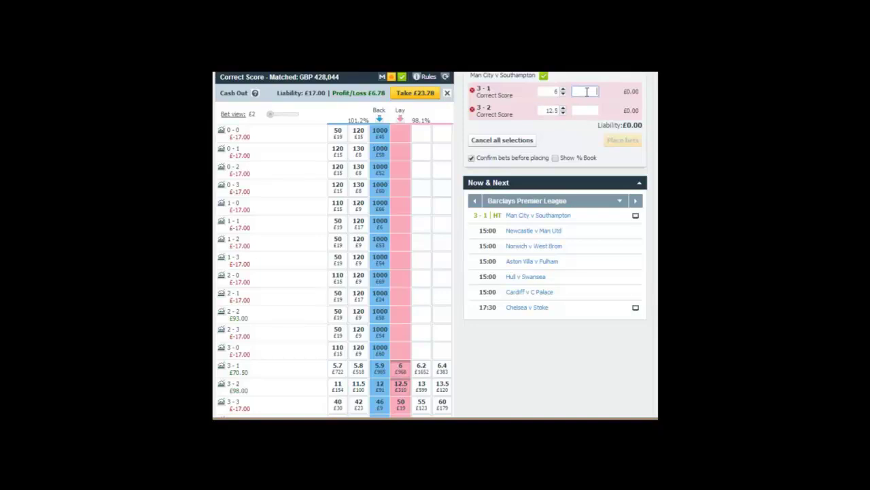
{"action": "type", "text": "5"}
{"action": "left_click", "coordinate": [585, 110]}
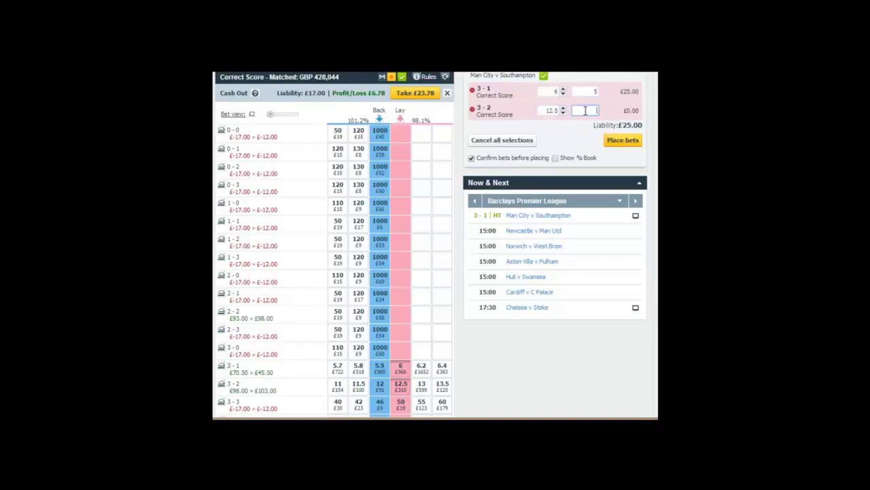
{"action": "type", "text": "5"}
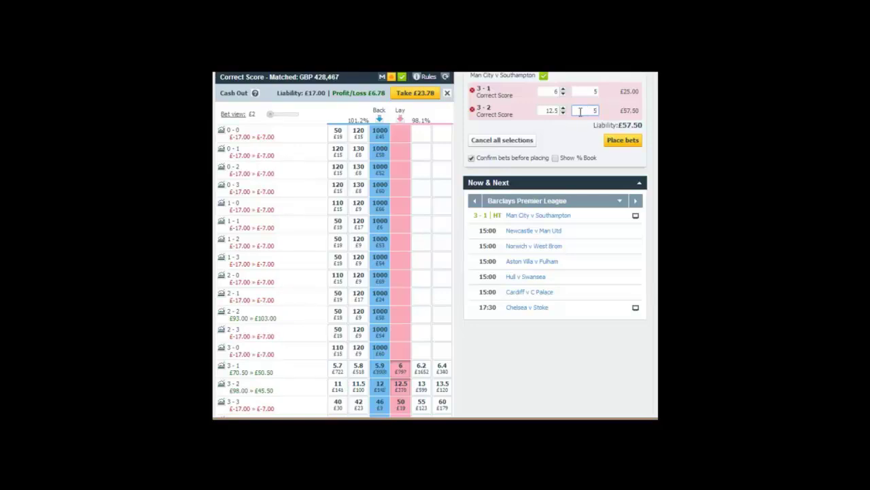
Set the lay odds to 5.6 for 3 - 1 and 12 for 3 - 2, and place and confirm both £5 bets
{"action": "left_click", "coordinate": [563, 113]}
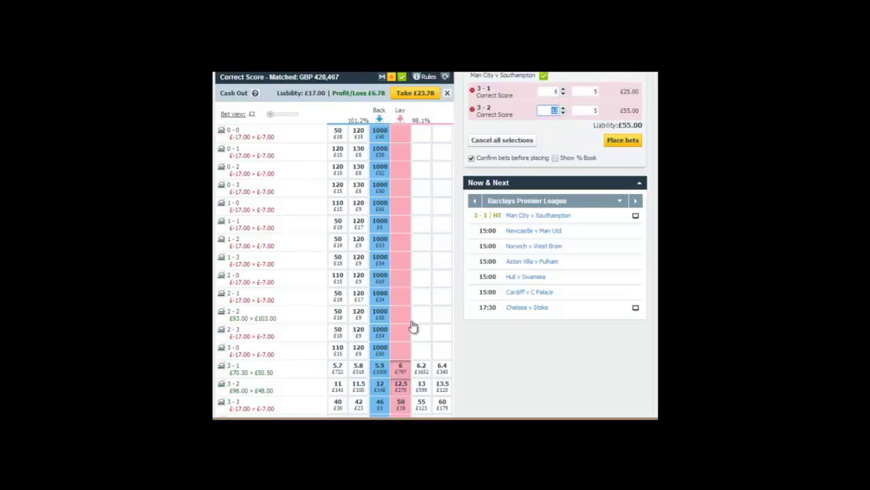
{"action": "left_click", "coordinate": [563, 94]}
{"action": "left_click", "coordinate": [563, 94]}
{"action": "left_click", "coordinate": [563, 94]}
{"action": "left_click", "coordinate": [623, 140]}
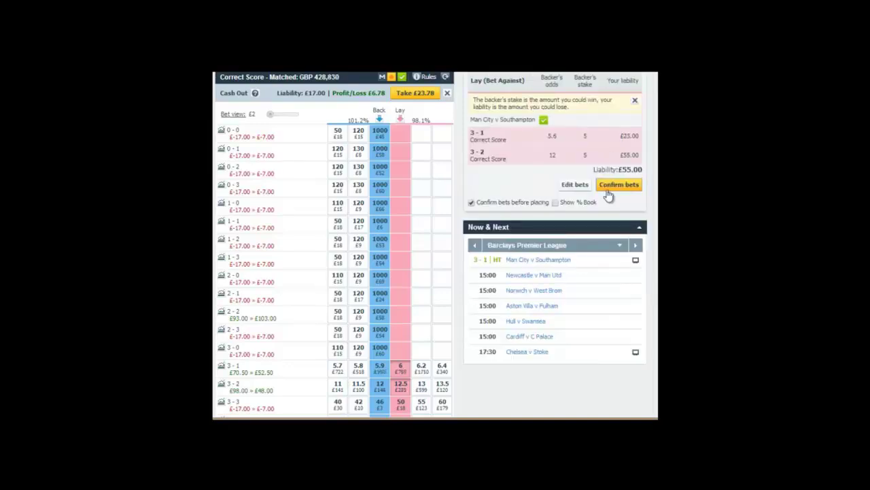
{"action": "left_click", "coordinate": [625, 189]}
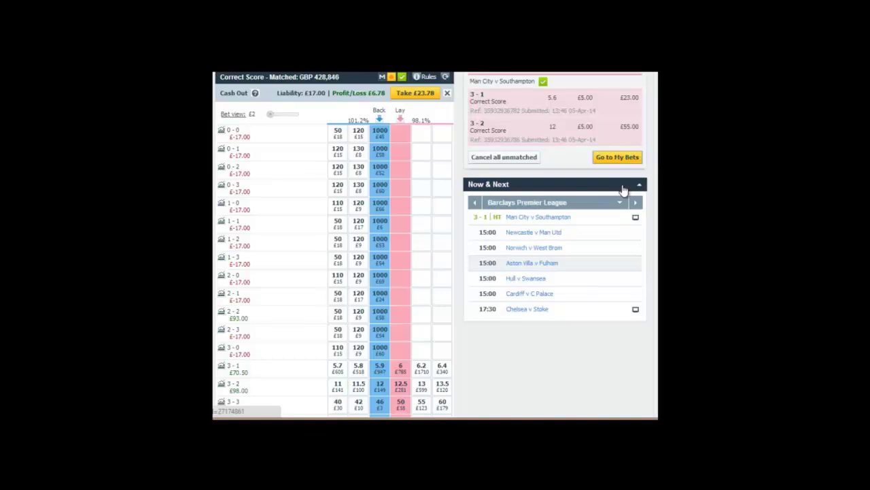
{"action": "left_click", "coordinate": [618, 160]}
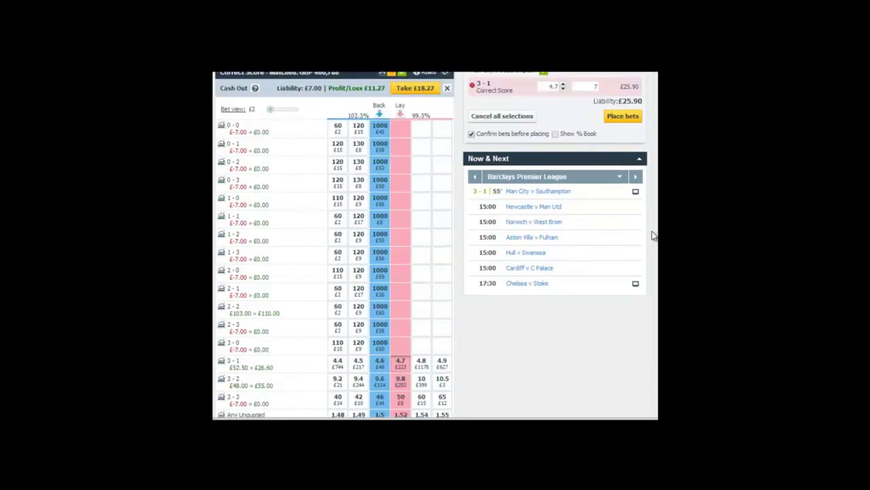
Place and confirm the £7 lay bet on 3 - 1 at odds of 4.7
{"action": "left_click", "coordinate": [628, 116]}
{"action": "left_click", "coordinate": [619, 161]}
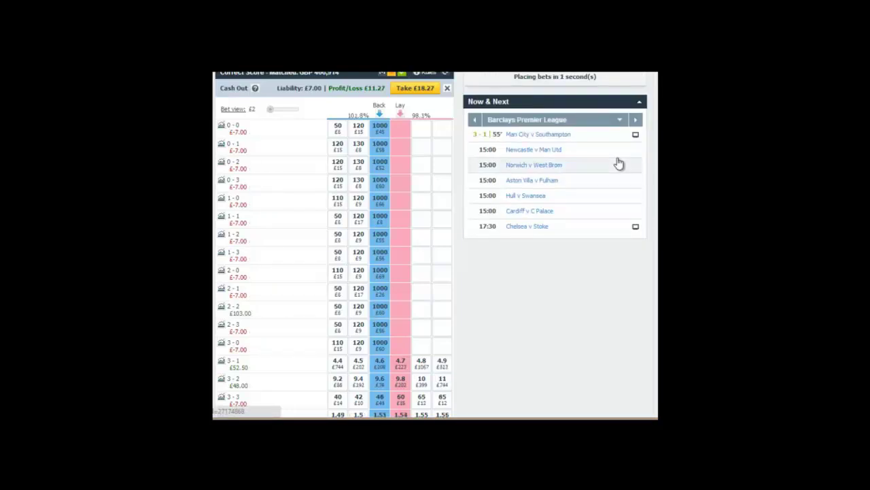
{"action": "left_click", "coordinate": [620, 125]}
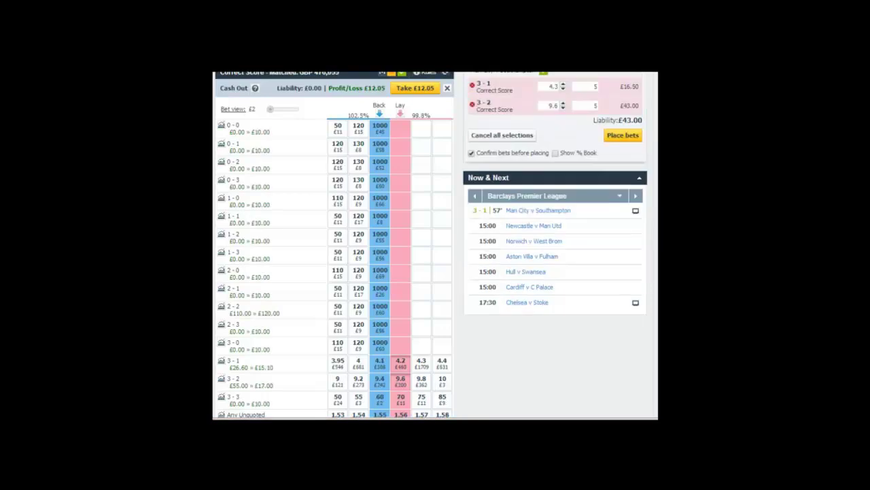
Place and confirm £5 lay bets on 3 - 1 at 4.3 and 3 - 2 at 9.6
{"action": "left_click", "coordinate": [623, 136]}
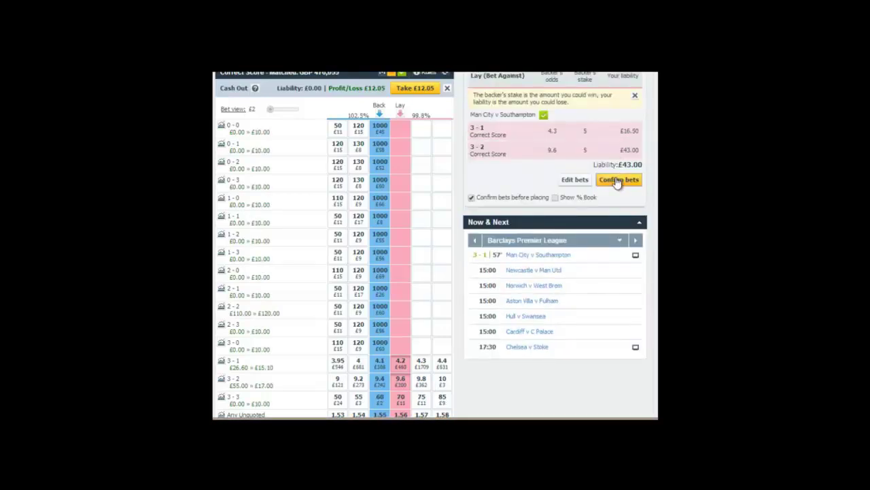
{"action": "left_click", "coordinate": [617, 180]}
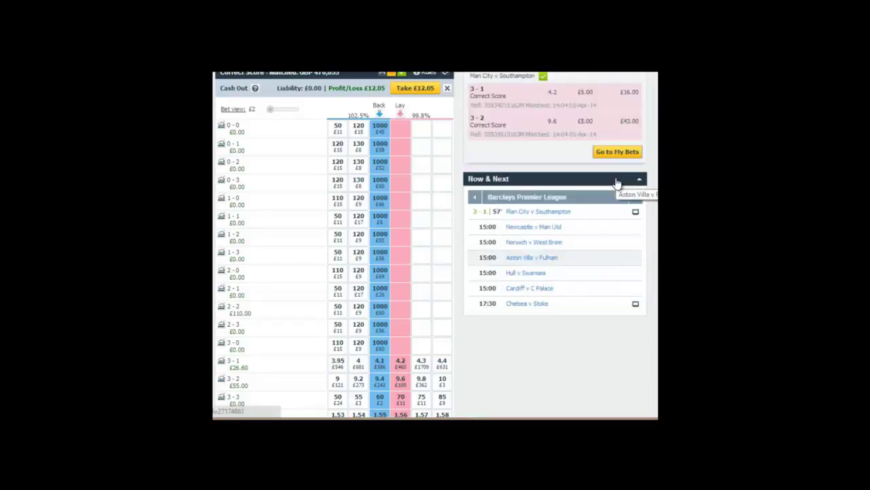
View the placed bets for Man City v Southampton
{"action": "left_click", "coordinate": [615, 152]}
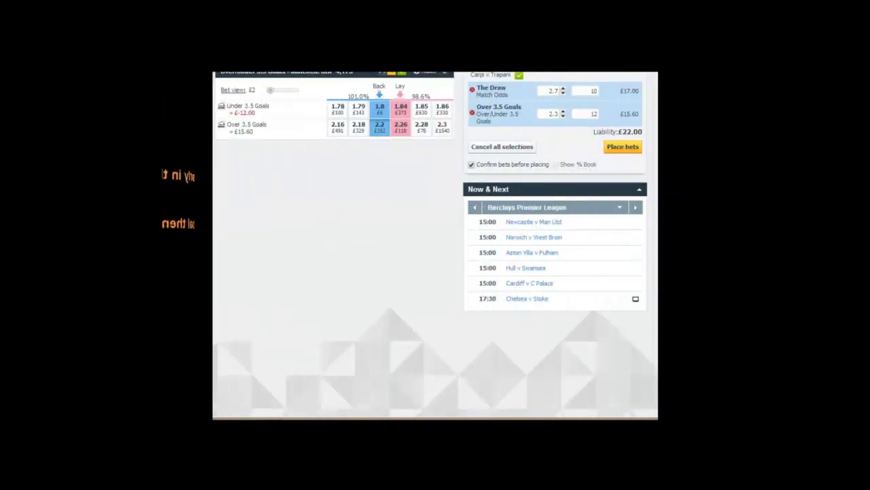
Place and confirm the Carpi v Trapani back bets, £10 on The Draw at 2.7 and £12 on Over 3.5 Goals at 2.3, and show the open bets
{"action": "left_click", "coordinate": [622, 147]}
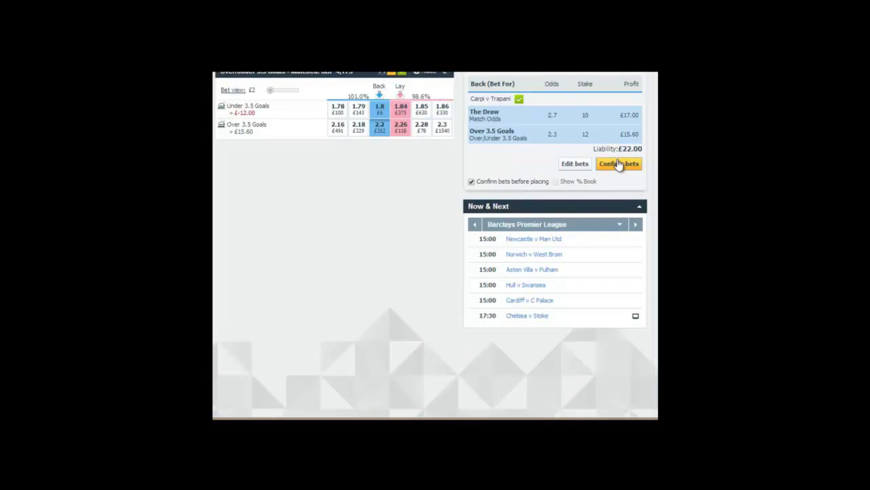
{"action": "scroll", "coordinate": [623, 253], "scroll_direction": "up", "scroll_amount": 1}
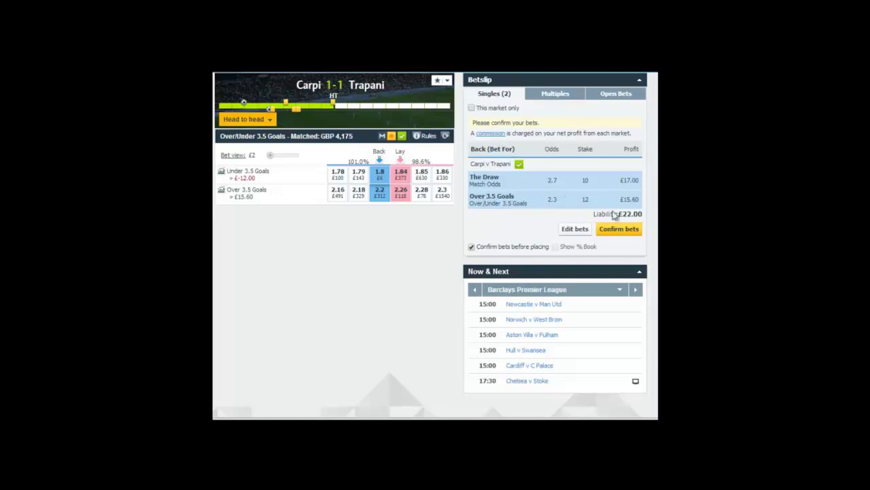
{"action": "left_click", "coordinate": [619, 229]}
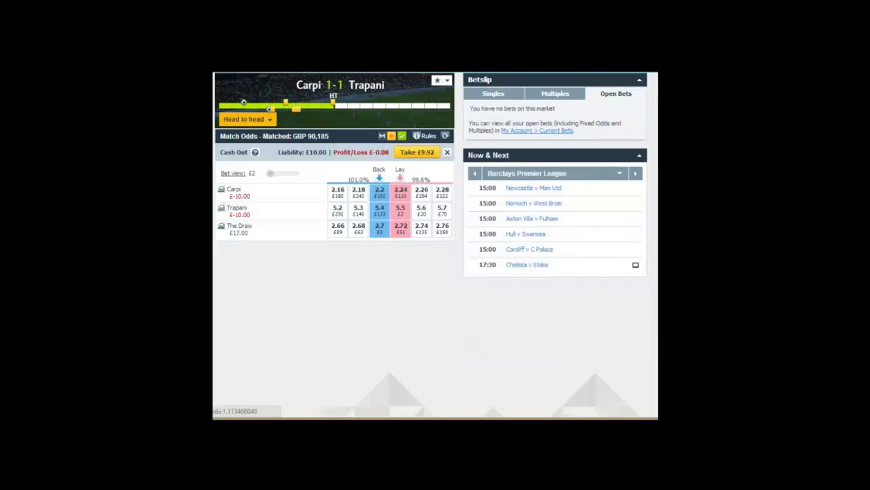
{"action": "left_click", "coordinate": [611, 93]}
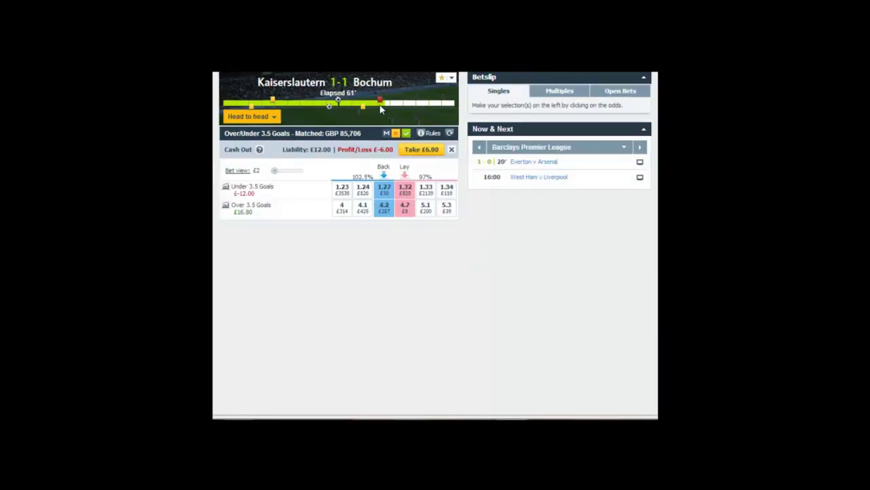
Place and confirm the £10 lay bet on The Draw at 1.75 in Kaiserslautern v Bochum, refreshing the match odds before and after
{"action": "mouse_move", "coordinate": [381, 102]}
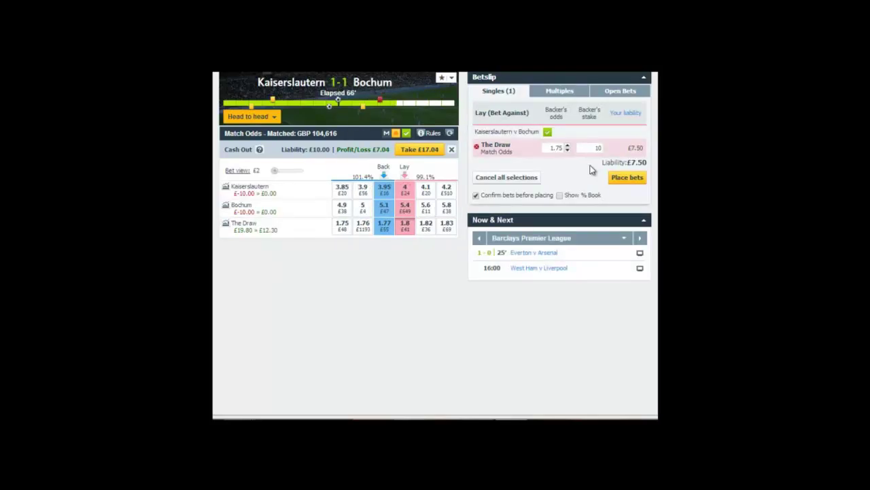
{"action": "left_click", "coordinate": [450, 134]}
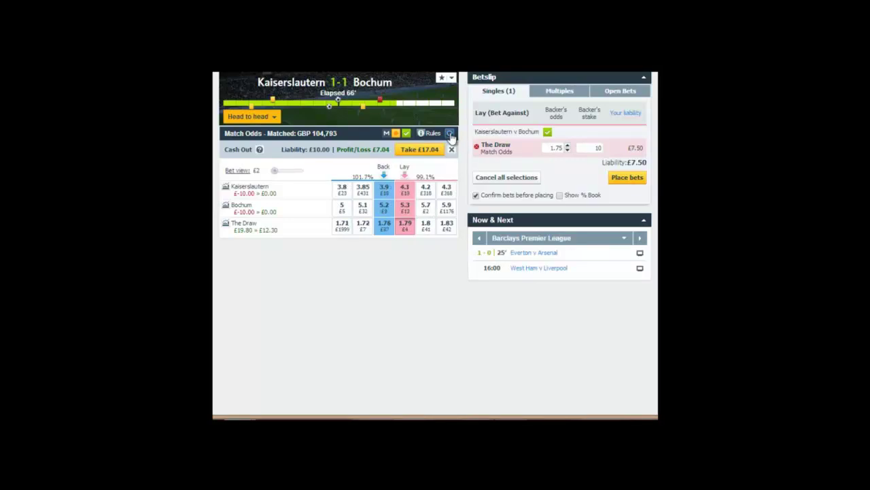
{"action": "left_click", "coordinate": [625, 179]}
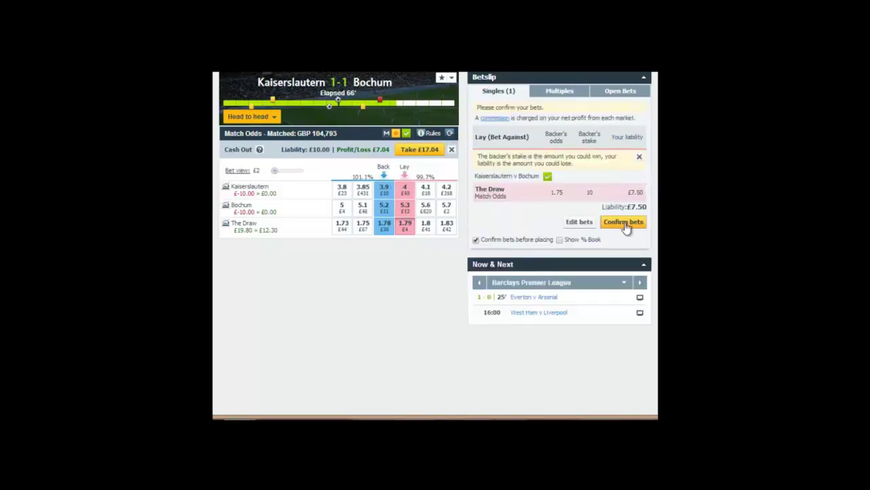
{"action": "left_click", "coordinate": [624, 223]}
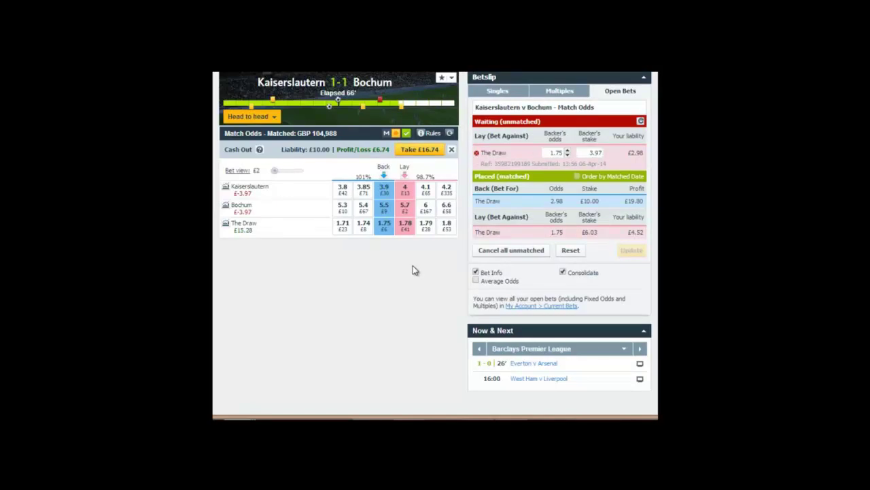
{"action": "left_click", "coordinate": [449, 135]}
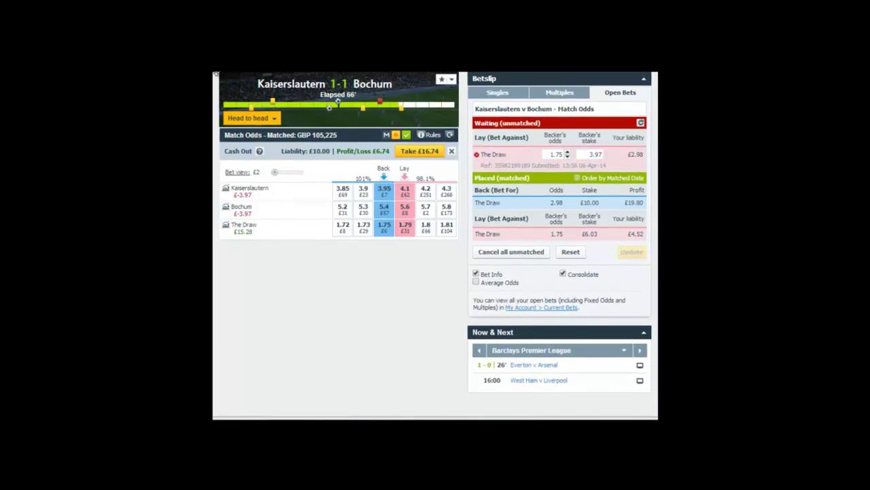
{"action": "left_click", "coordinate": [449, 136]}
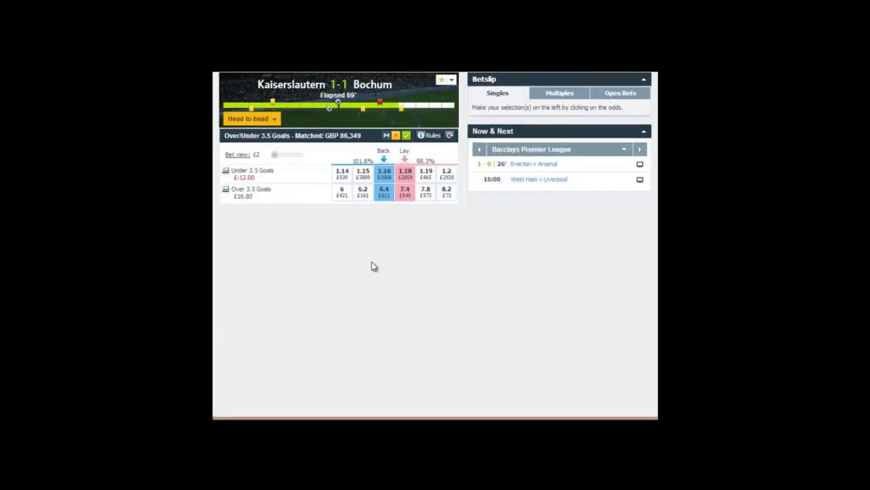
Place and confirm the £7.50 lay bet on The Draw at 1.58 in Kaiserslautern v Bochum and show the placed bets
{"action": "left_click", "coordinate": [622, 94]}
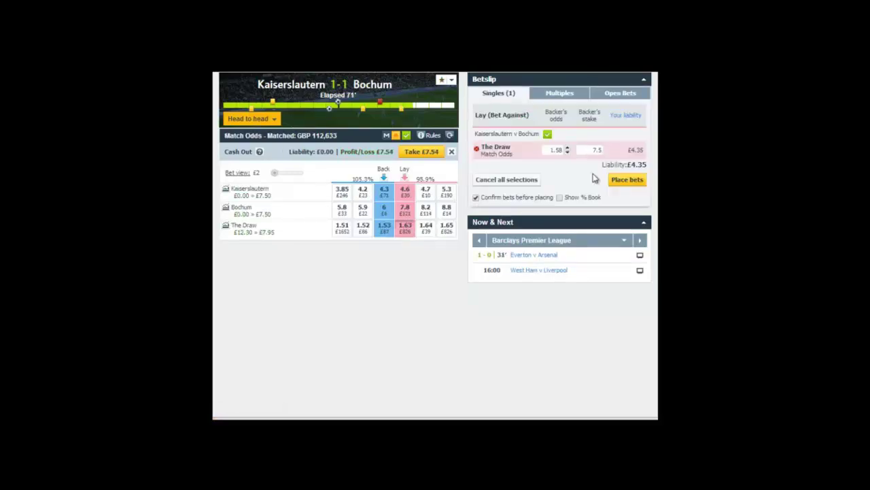
{"action": "left_click", "coordinate": [616, 180]}
{"action": "left_click", "coordinate": [624, 225]}
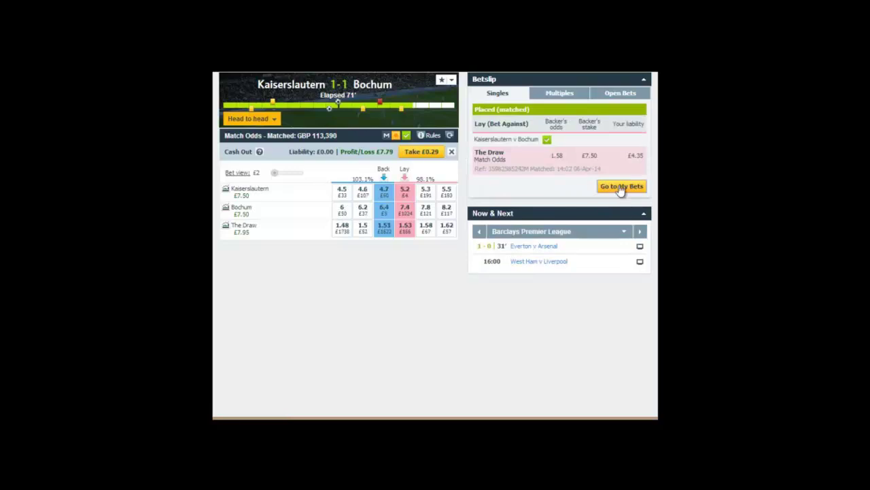
{"action": "left_click", "coordinate": [620, 187]}
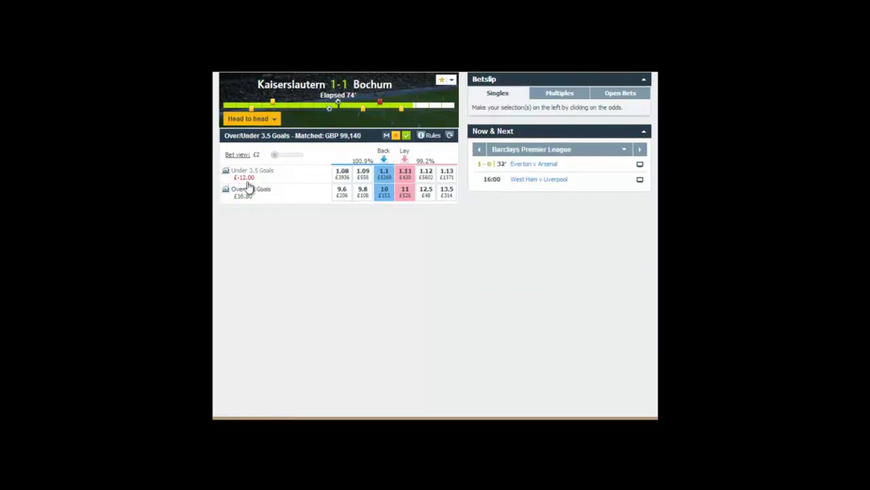
Set the lay odds on The Draw in Kaiserslautern v Bochum to 1.14, and place and confirm the £5 bet
{"action": "mouse_move", "coordinate": [337, 100]}
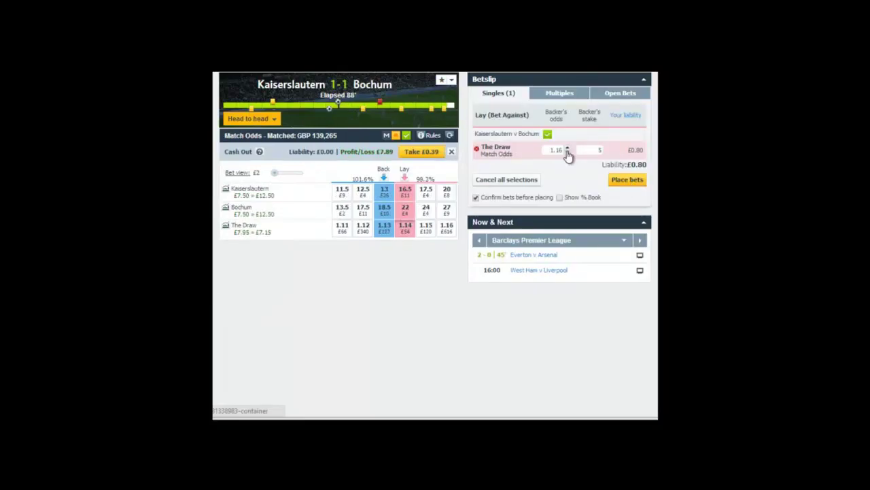
{"action": "left_click", "coordinate": [563, 150]}
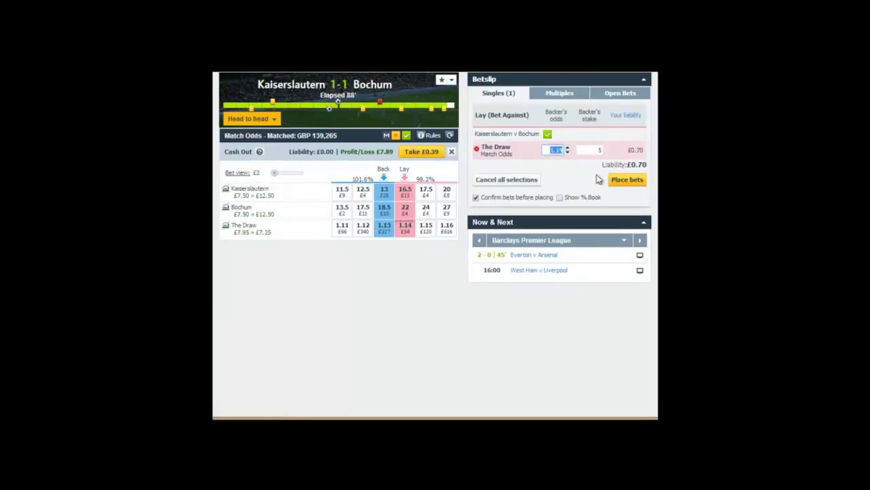
{"action": "left_click", "coordinate": [627, 180]}
{"action": "left_click", "coordinate": [618, 226]}
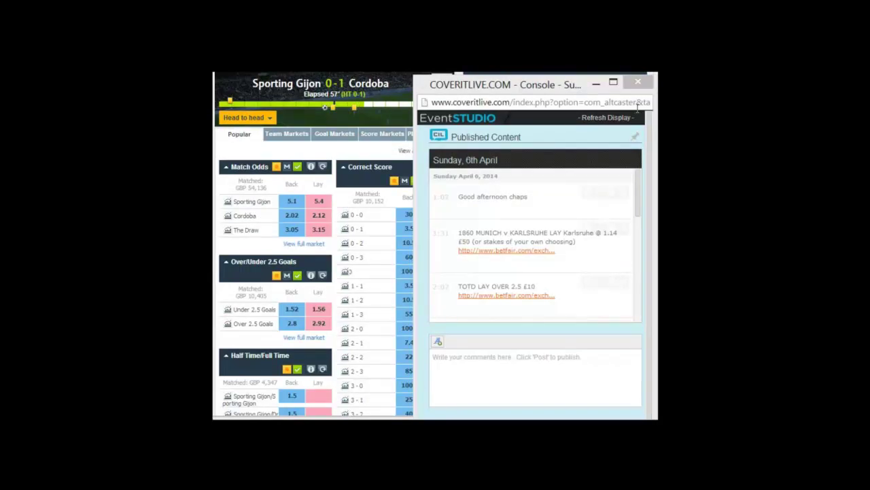
Review the trade instructions published for Sunday, 6th April in the CoveritLive console
{"action": "mouse_move", "coordinate": [589, 250]}
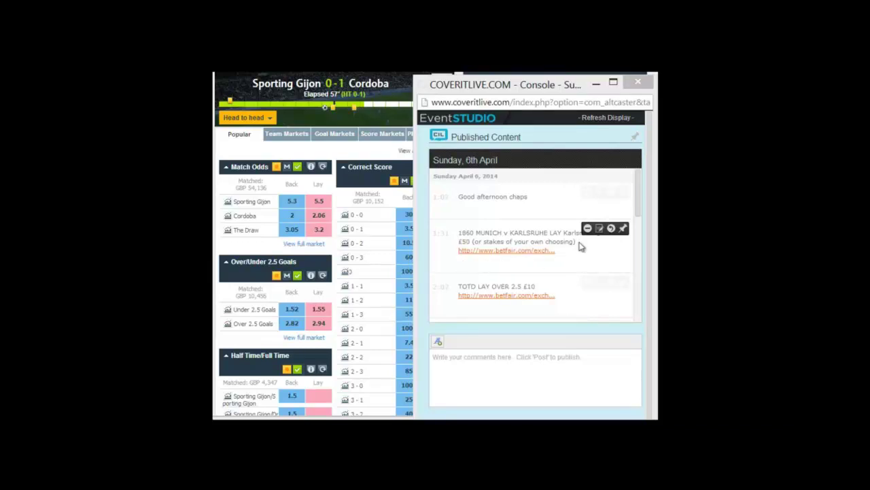
{"action": "left_click_drag", "start_coordinate": [637, 196], "coordinate": [638, 225]}
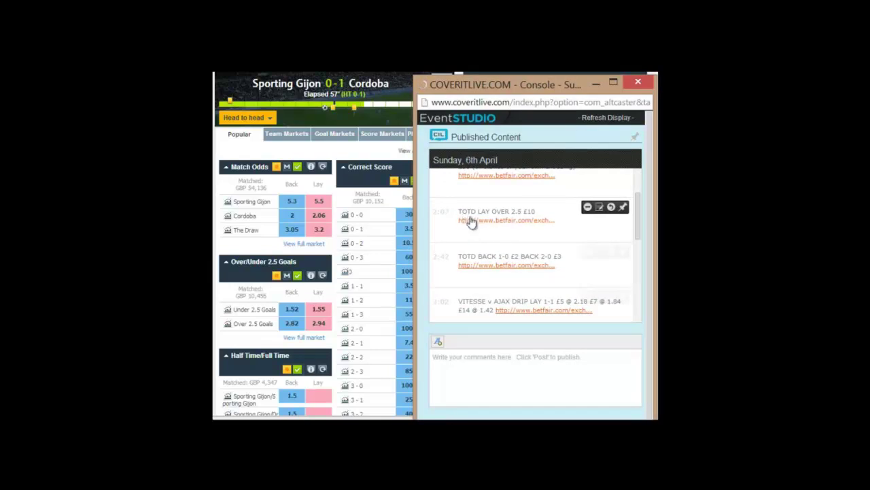
{"action": "left_click_drag", "start_coordinate": [636, 218], "coordinate": [639, 252]}
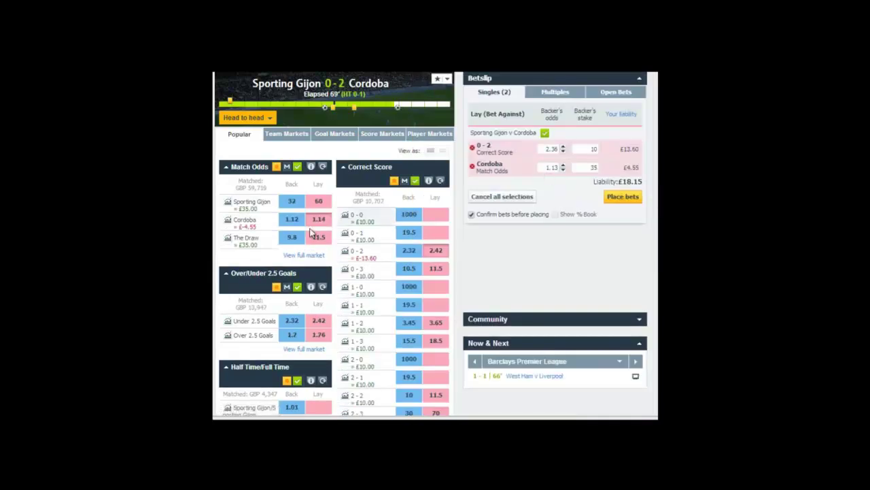
Place and confirm the Sporting Gijon v Cordoba lay bets, £10 on 0 - 2 at 2.36 and £35 on Cordoba at 1.13
{"action": "left_click", "coordinate": [622, 197]}
{"action": "left_click", "coordinate": [619, 242]}
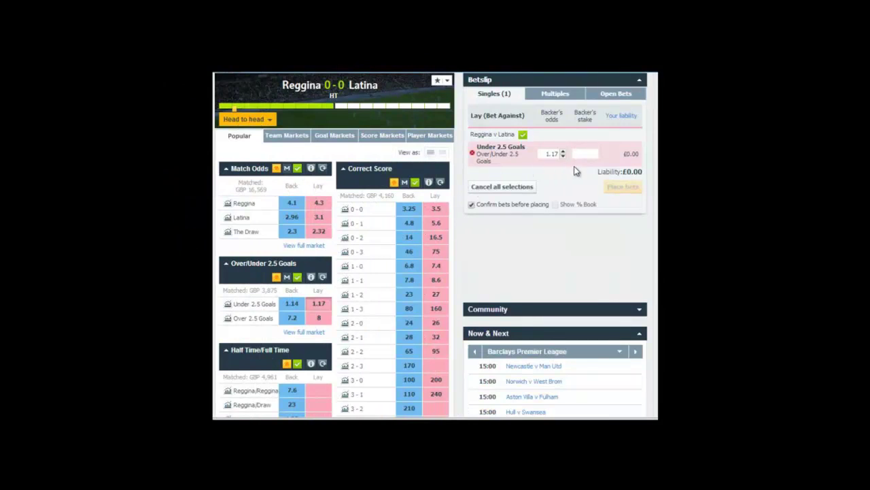
For Reggina v Latina, set the Under 2.5 Goals lay to 1.15 with stake 50, and add a back on 0 - 0 at 3.35 with stake 9
{"action": "left_click", "coordinate": [556, 155]}
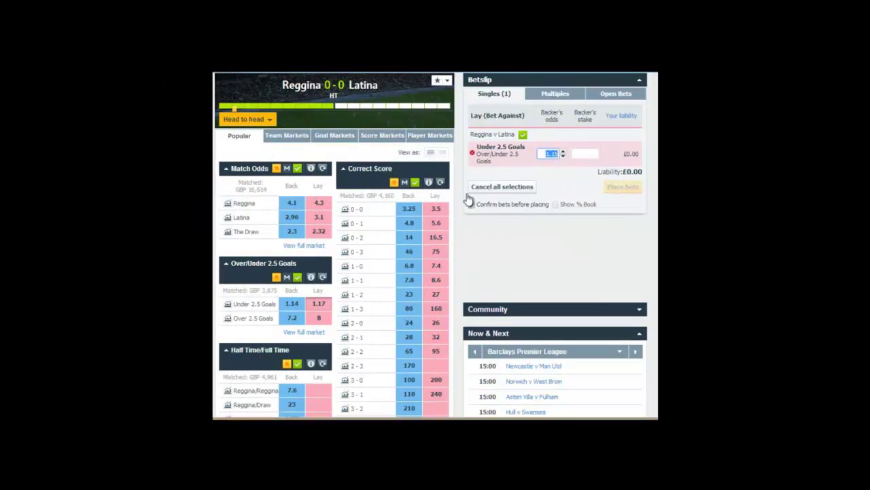
{"action": "left_click", "coordinate": [411, 209]}
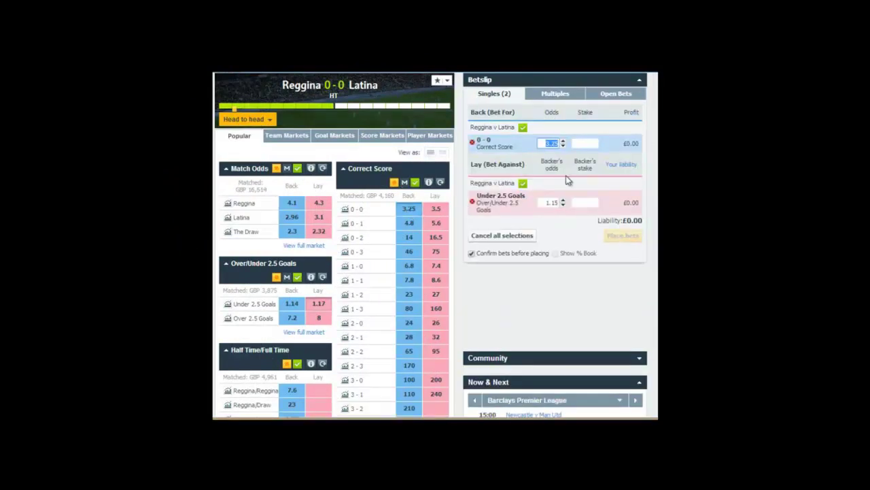
{"action": "left_click", "coordinate": [563, 141]}
{"action": "left_click", "coordinate": [579, 144]}
{"action": "left_click", "coordinate": [580, 202]}
{"action": "type", "text": "50"}
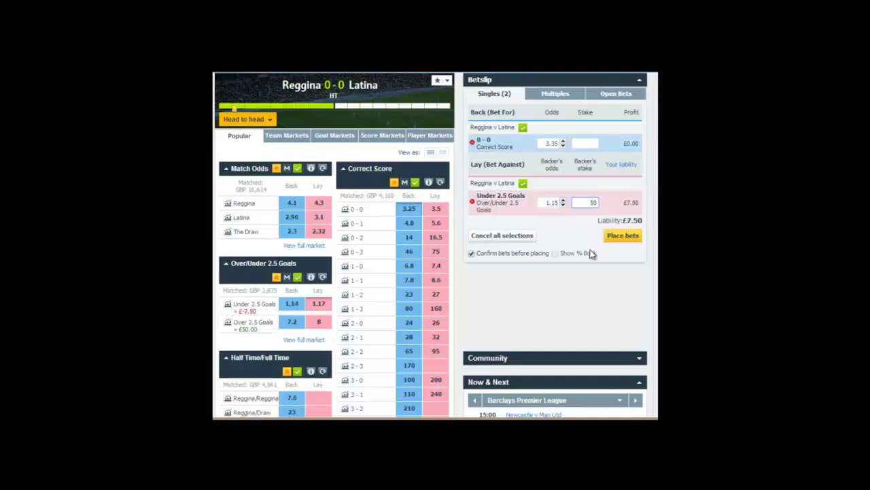
{"action": "left_click", "coordinate": [582, 143]}
{"action": "type", "text": "9"}
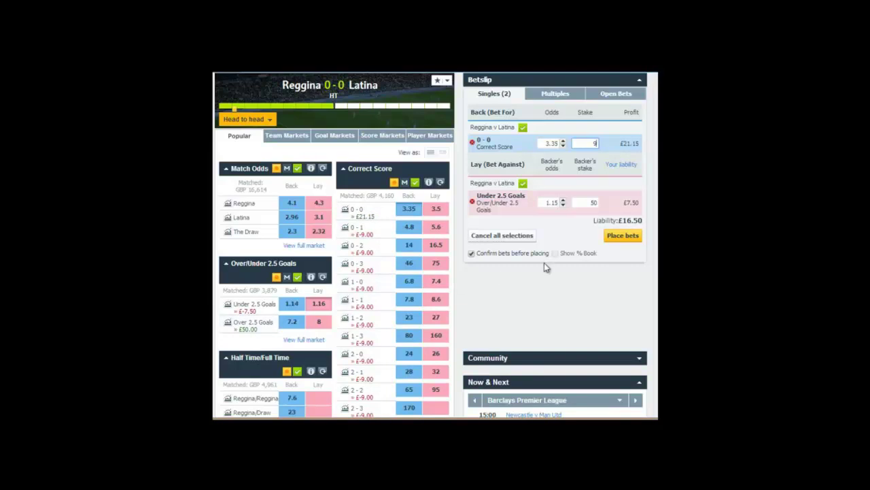
Place and confirm both Reggina v Latina bets and view the open bets
{"action": "left_click", "coordinate": [622, 238]}
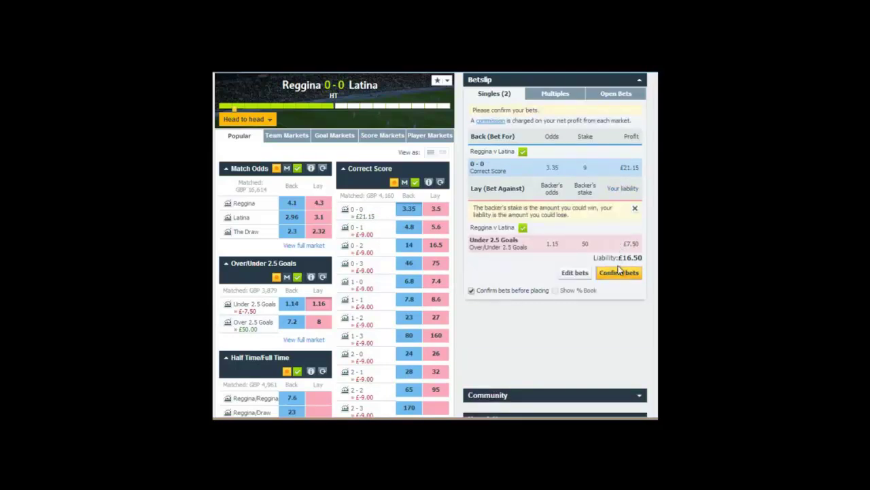
{"action": "left_click", "coordinate": [619, 272]}
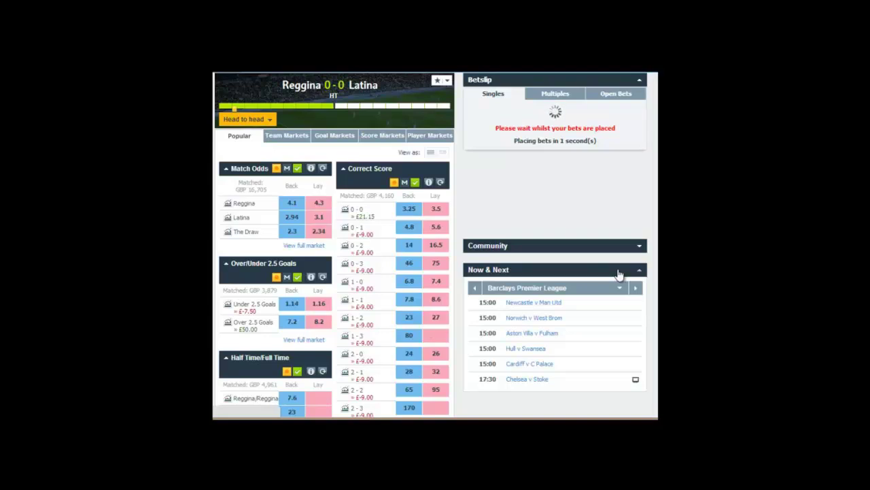
{"action": "left_click", "coordinate": [608, 239]}
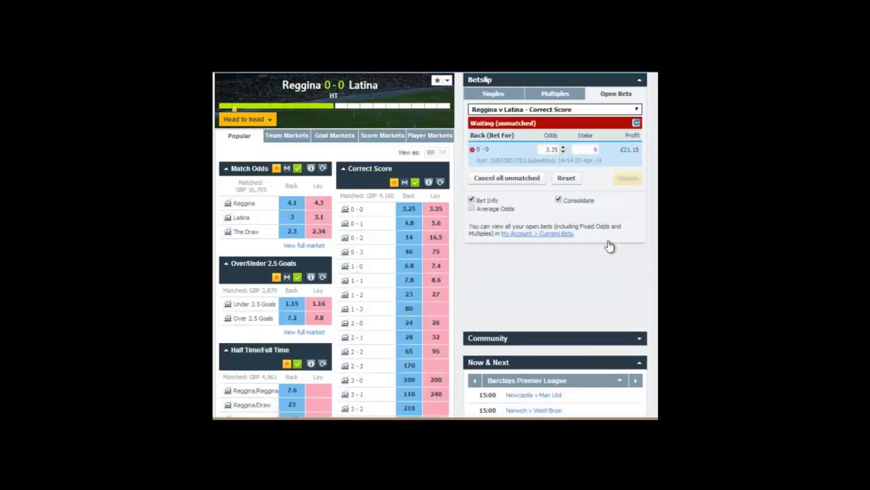
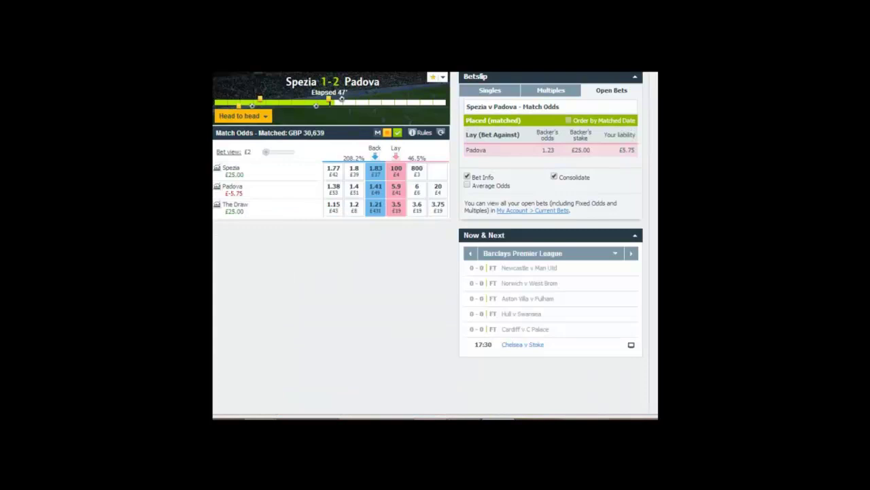
Try to cash out the Spezia v Padova match odds position for £12.92
{"action": "mouse_move", "coordinate": [342, 102]}
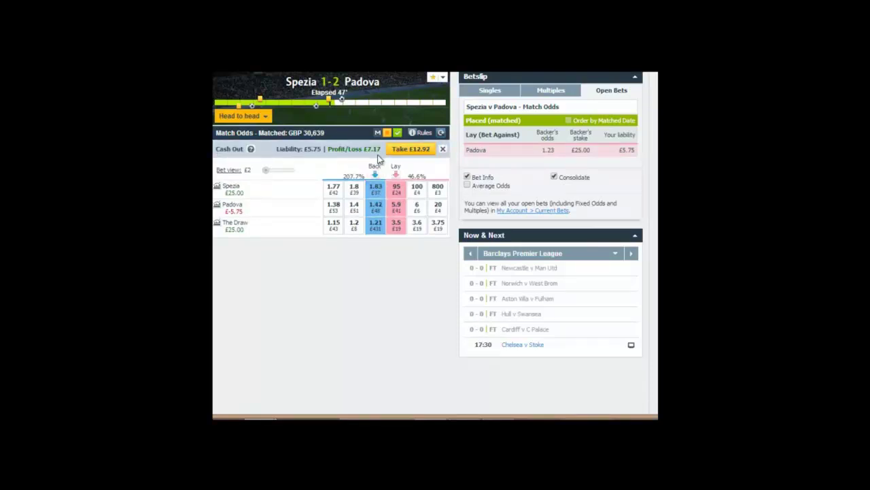
{"action": "left_click", "coordinate": [413, 149]}
{"action": "left_click", "coordinate": [348, 182]}
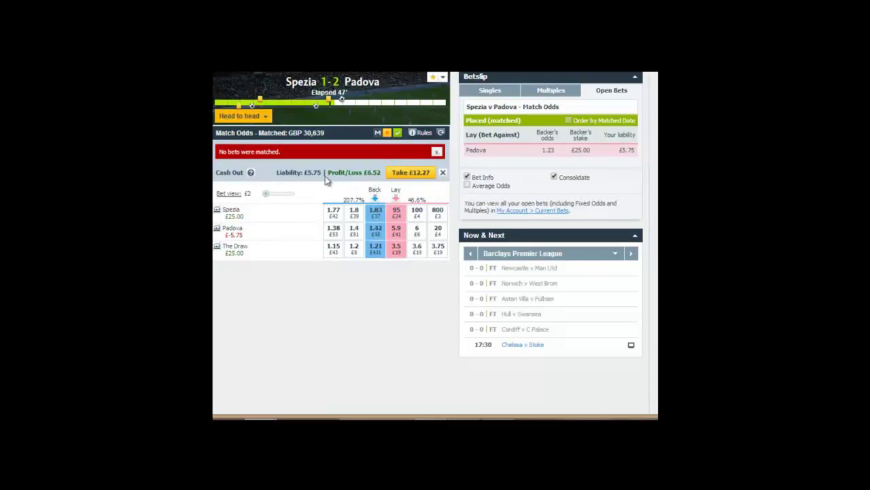
{"action": "left_click", "coordinate": [437, 151]}
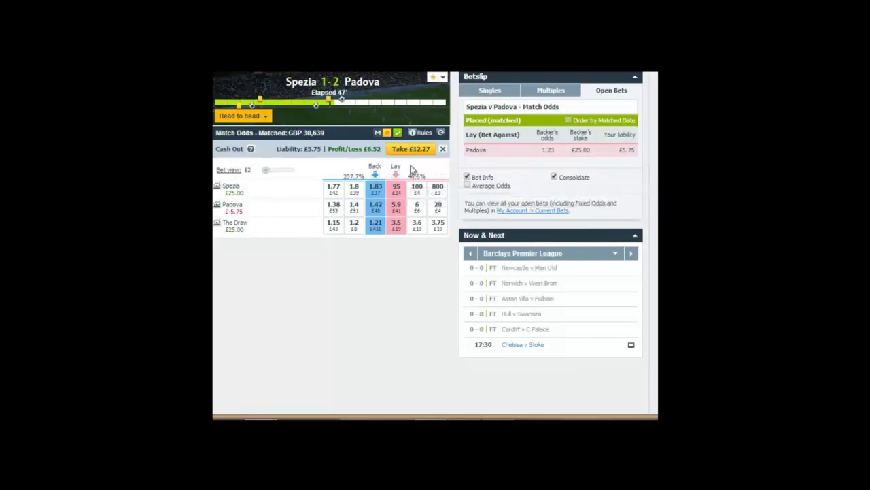
Refresh the Spezia v Padova match odds and add a back bet on Padova at 1.72 with stake 17
{"action": "left_click", "coordinate": [441, 134]}
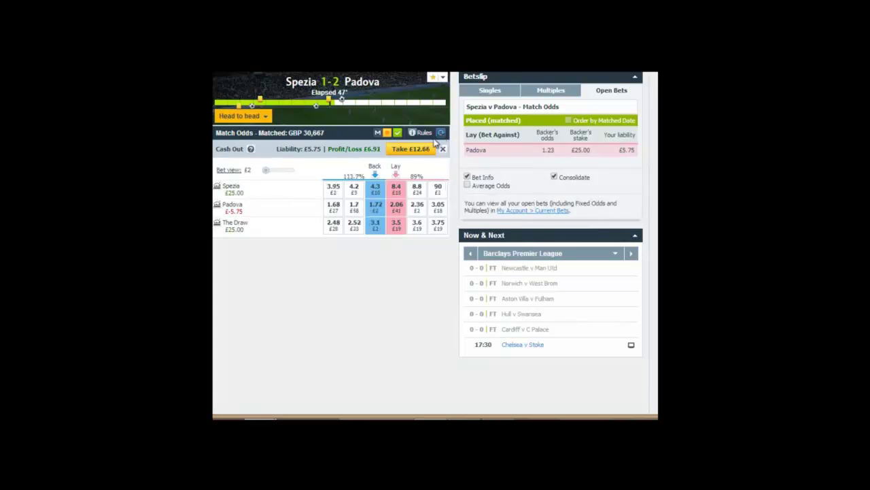
{"action": "left_click", "coordinate": [377, 212]}
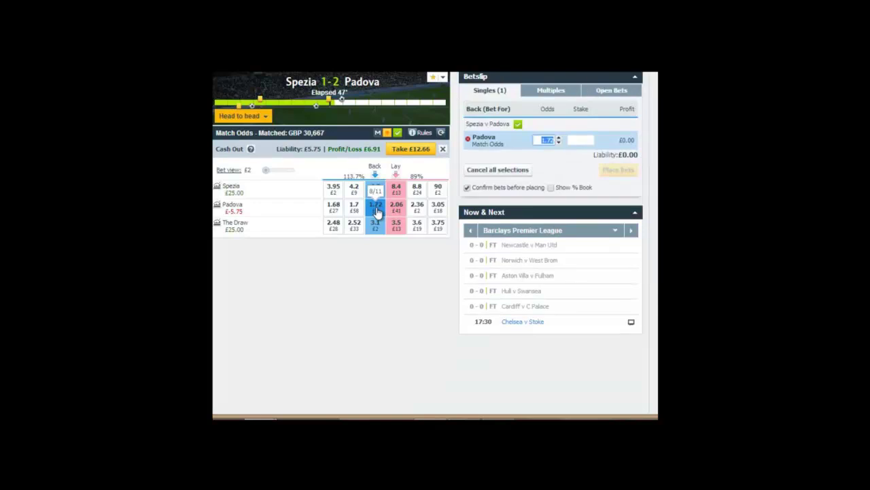
{"action": "left_click", "coordinate": [570, 141]}
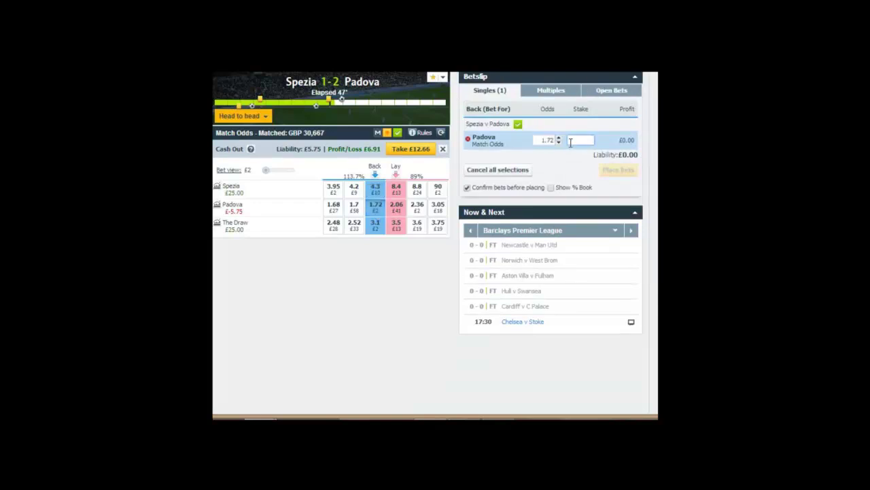
{"action": "type", "text": "12"}
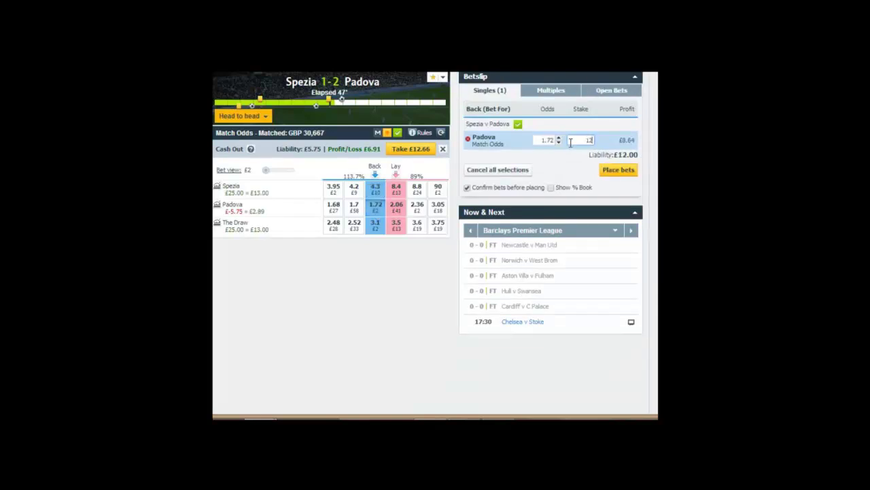
{"action": "key", "text": "BackSpace"}
{"action": "type", "text": "4"}
{"action": "key", "text": "BackSpace"}
{"action": "key", "text": "BackSpace"}
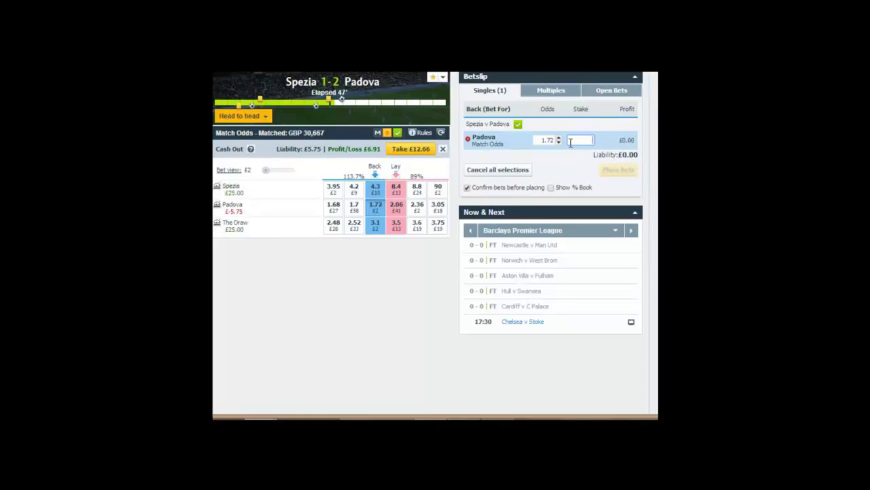
{"action": "type", "text": "19"}
{"action": "key", "text": "BackSpace"}
{"action": "type", "text": "7"}
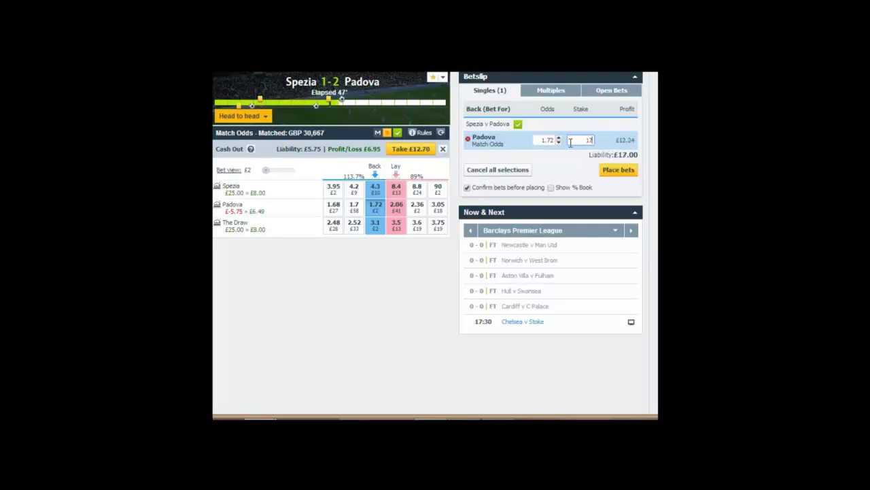
Place and confirm the £17 Padova back bet and refresh the Spezia v Padova market
{"action": "left_click", "coordinate": [623, 172]}
{"action": "left_click", "coordinate": [617, 195]}
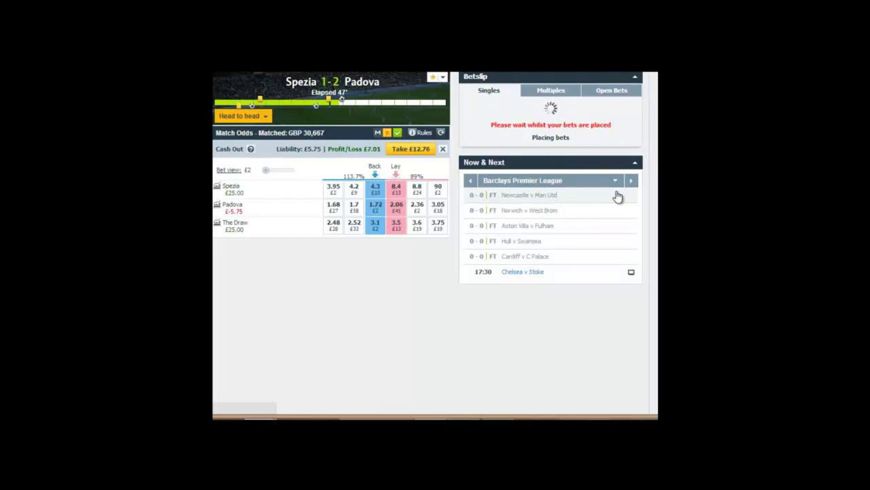
{"action": "left_click", "coordinate": [607, 272]}
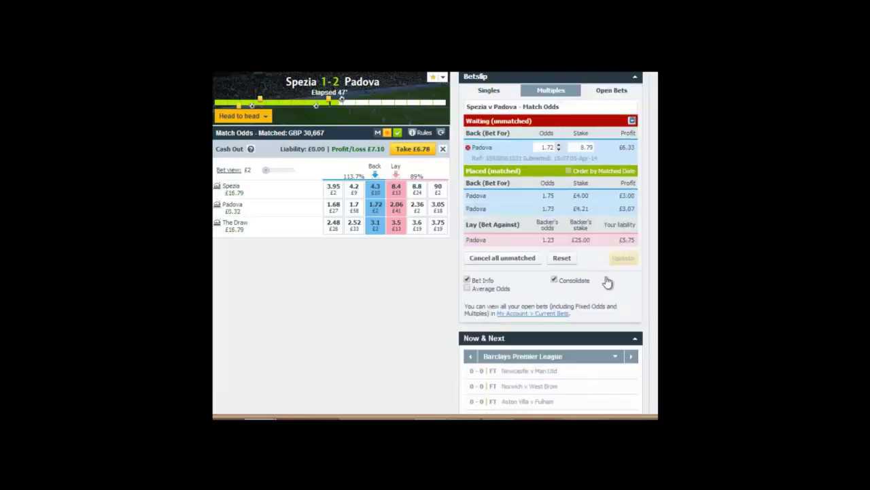
{"action": "left_click", "coordinate": [441, 133]}
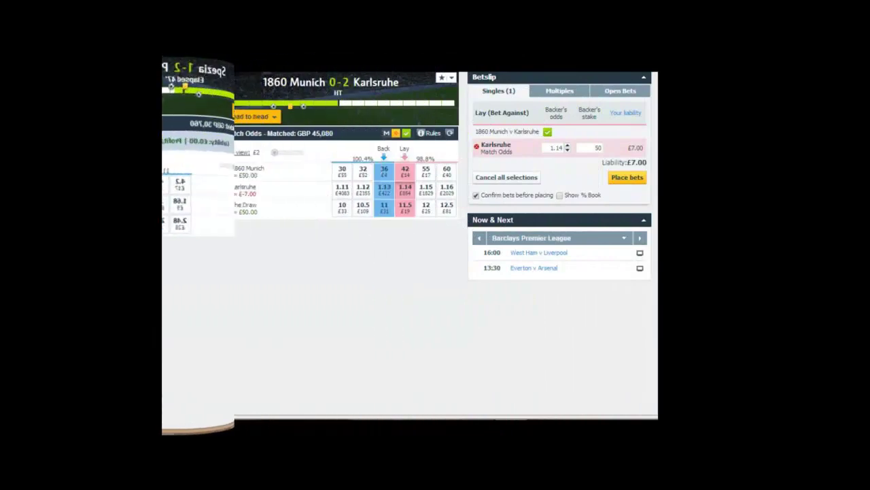
Review the 1860 Munich v Karlsruhe head-to-head statistics and league positions, and submit the £50 lay on Karlsruhe at 1.14
{"action": "mouse_move", "coordinate": [274, 109]}
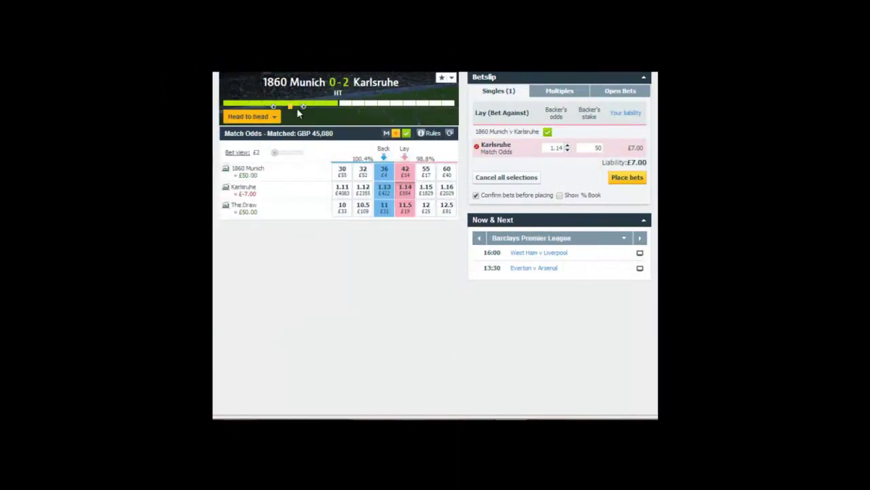
{"action": "mouse_move", "coordinate": [304, 108]}
{"action": "left_click", "coordinate": [276, 117]}
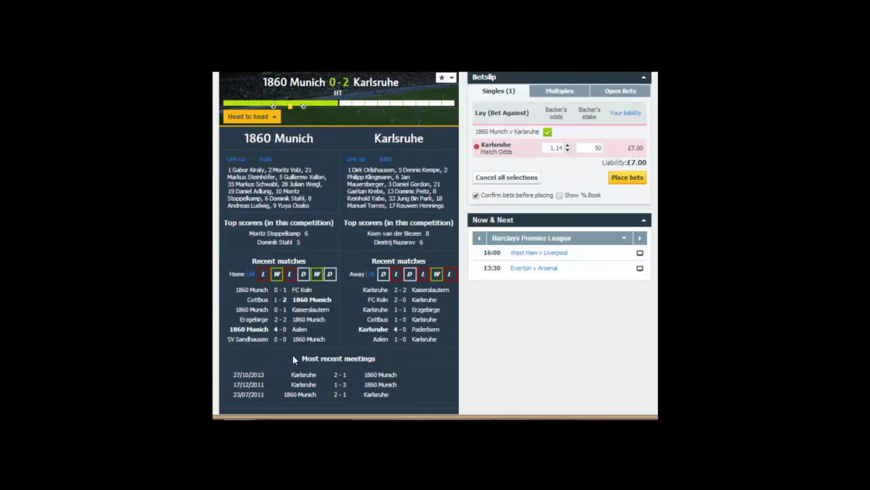
{"action": "scroll", "coordinate": [379, 349], "scroll_direction": "down", "scroll_amount": 2}
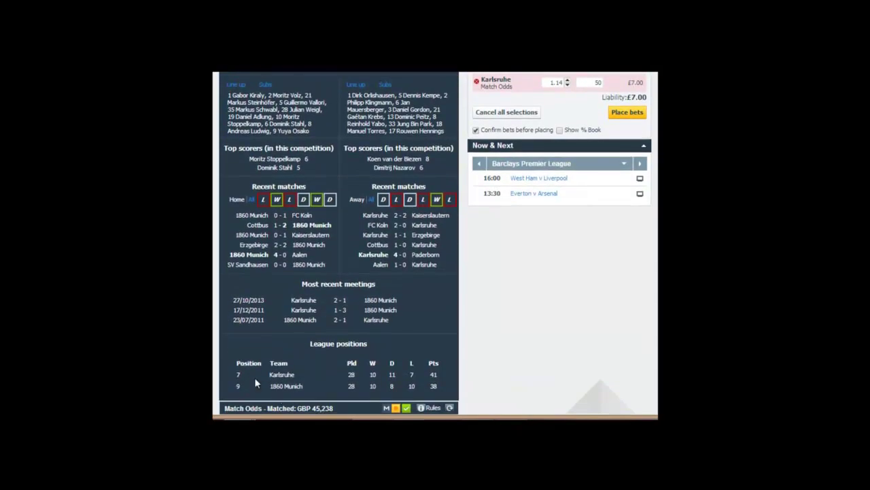
{"action": "scroll", "coordinate": [435, 244], "scroll_direction": "up", "scroll_amount": 2}
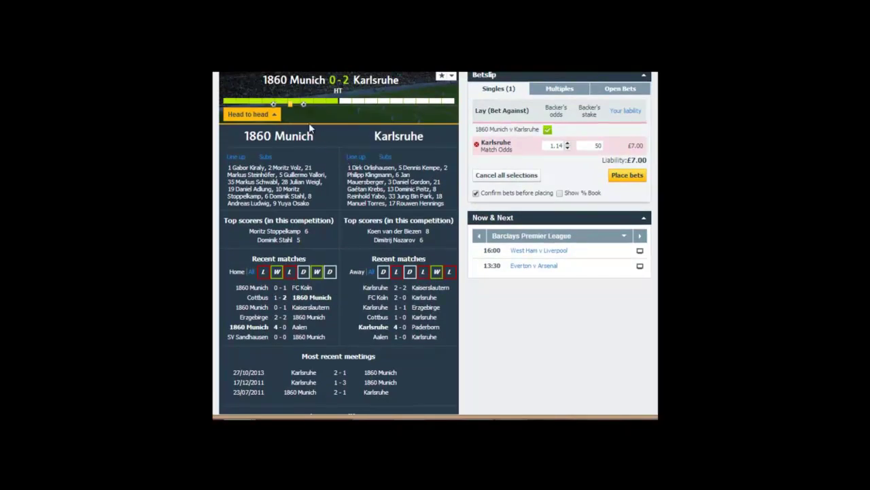
{"action": "left_click", "coordinate": [275, 116]}
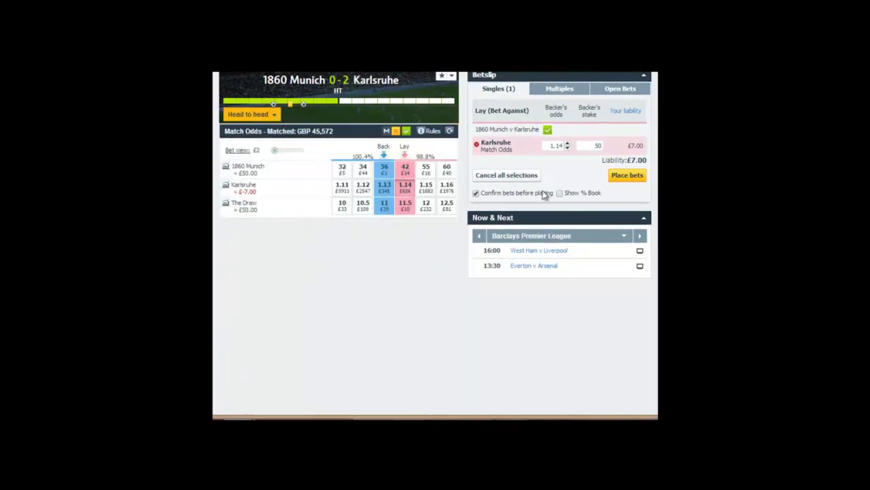
{"action": "left_click", "coordinate": [624, 176]}
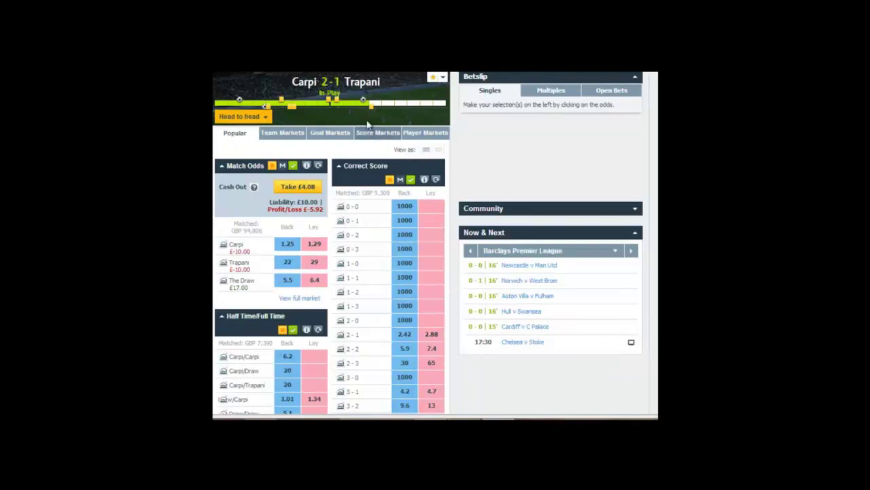
Open the full Match Odds market for Carpi v Trapani and view its open bets
{"action": "mouse_move", "coordinate": [364, 104]}
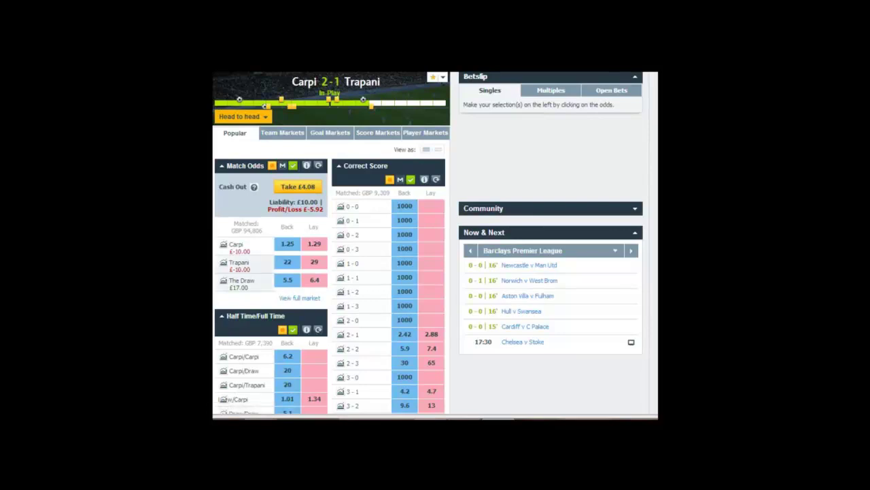
{"action": "left_click", "coordinate": [299, 298]}
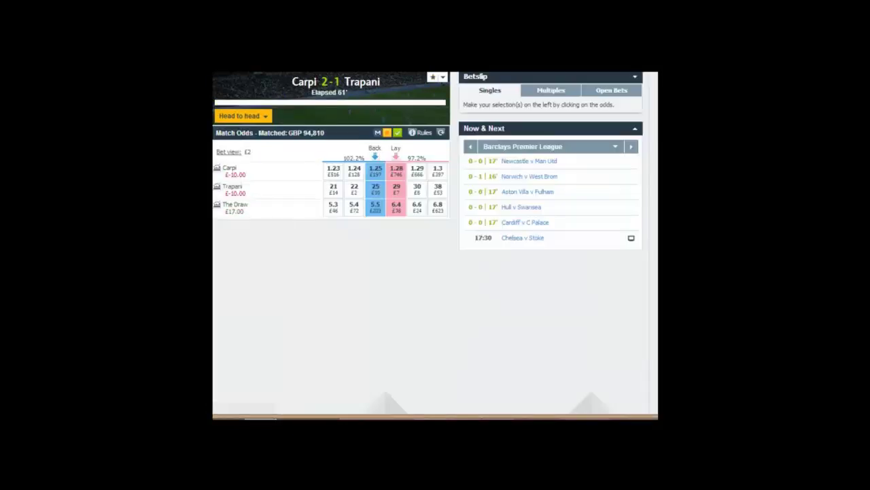
{"action": "left_click", "coordinate": [608, 92]}
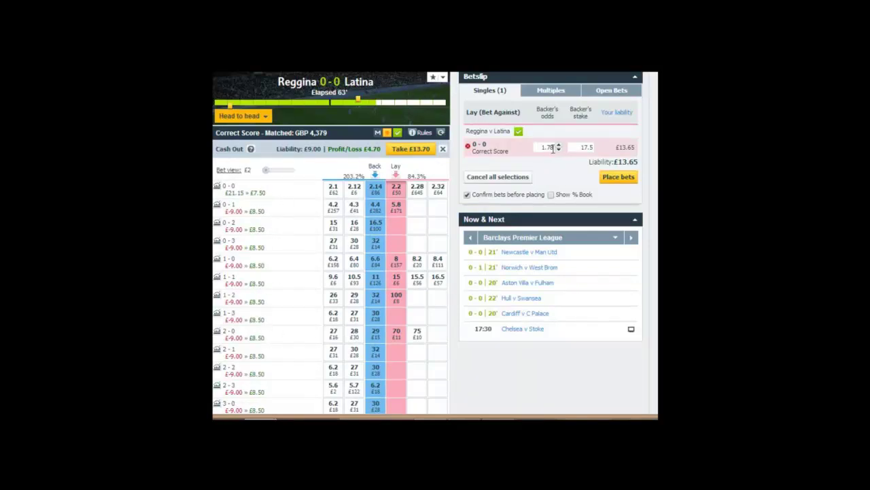
Place and confirm the Reggina v Latina lay bet on 0 - 0 at 1.78 with stake 17.5
{"action": "left_click", "coordinate": [620, 178]}
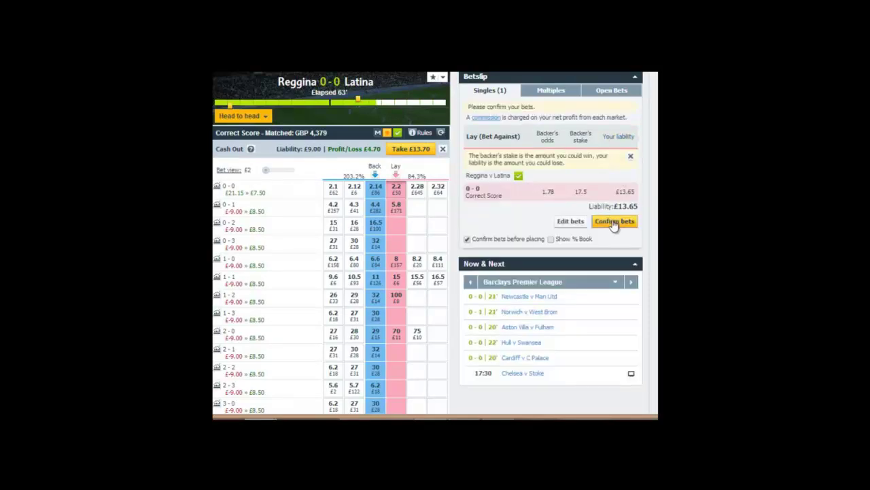
{"action": "left_click", "coordinate": [613, 223]}
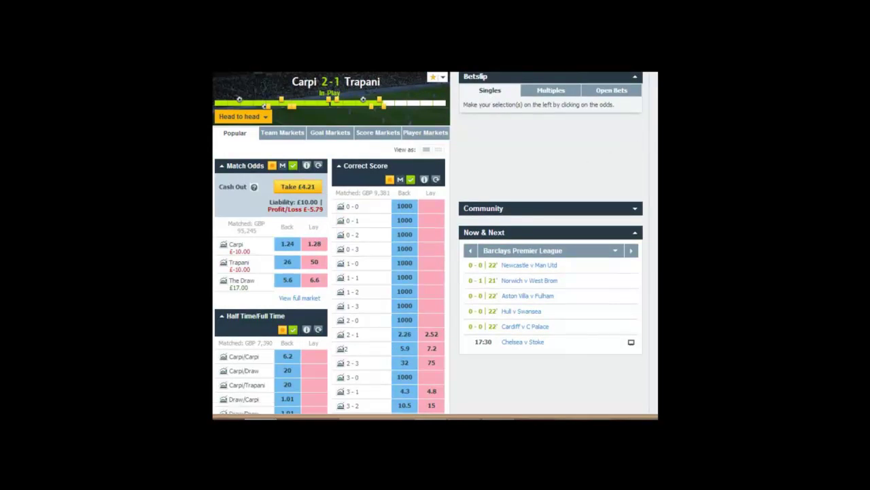
Examine the Over/Under 3.5 Goals position and its cash-out offer in the Carpi v Trapani markets
{"action": "scroll", "coordinate": [435, 244], "scroll_direction": "down", "scroll_amount": 3}
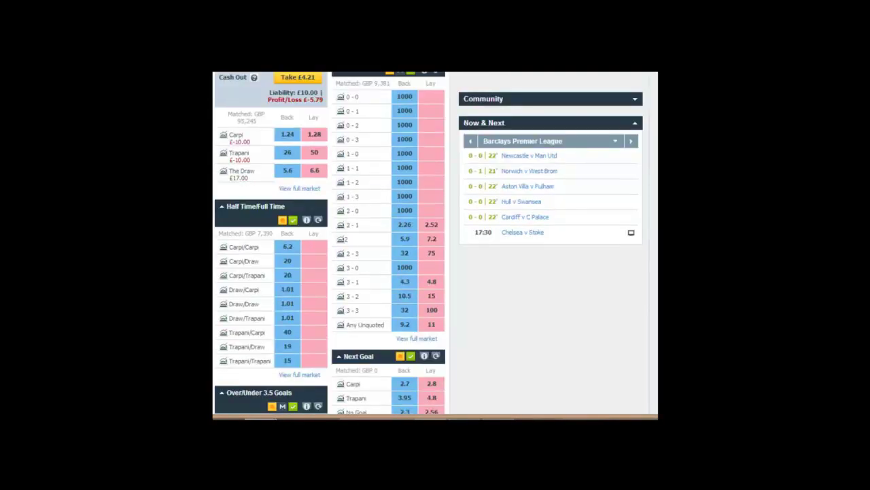
{"action": "scroll", "coordinate": [436, 245], "scroll_direction": "down", "scroll_amount": 3}
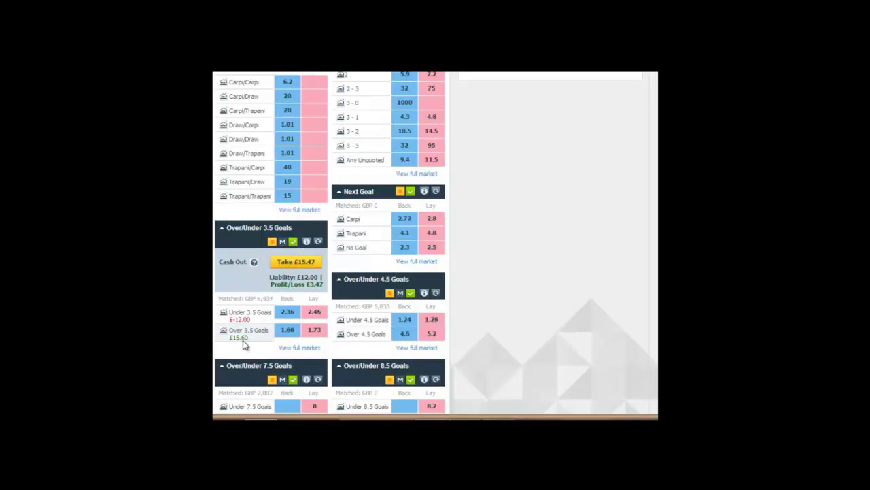
{"action": "scroll", "coordinate": [419, 322], "scroll_direction": "up", "scroll_amount": 1}
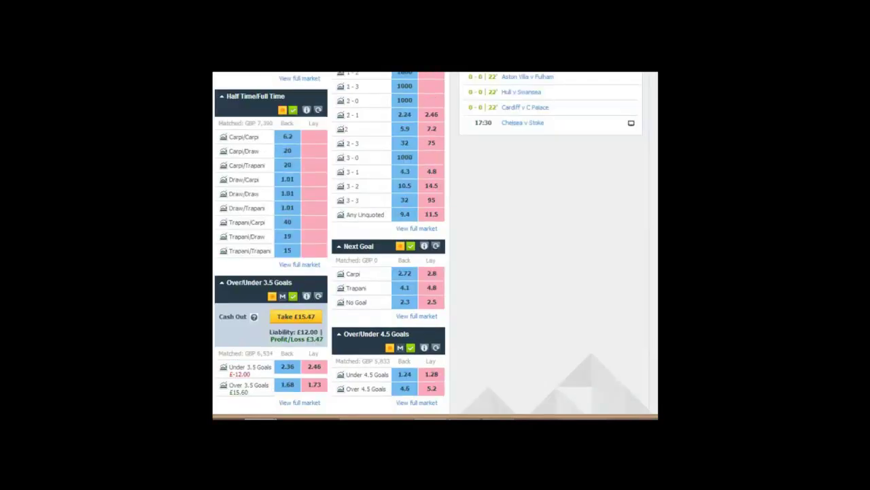
{"action": "scroll", "coordinate": [256, 114], "scroll_direction": "up", "scroll_amount": 1}
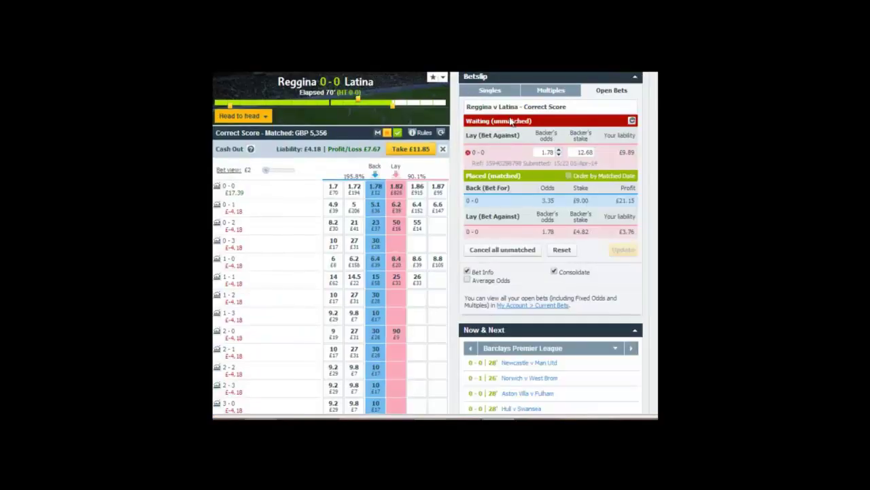
Refresh the Reggina v Latina Correct Score market repeatedly to check the matching of the 0 - 0 lay
{"action": "left_click", "coordinate": [441, 134]}
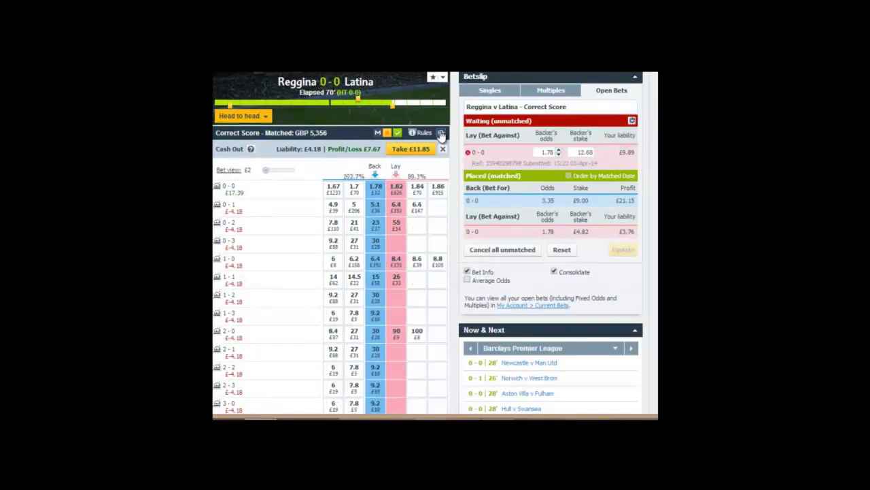
{"action": "left_click", "coordinate": [441, 134]}
{"action": "left_click", "coordinate": [440, 134]}
{"action": "left_click", "coordinate": [440, 133]}
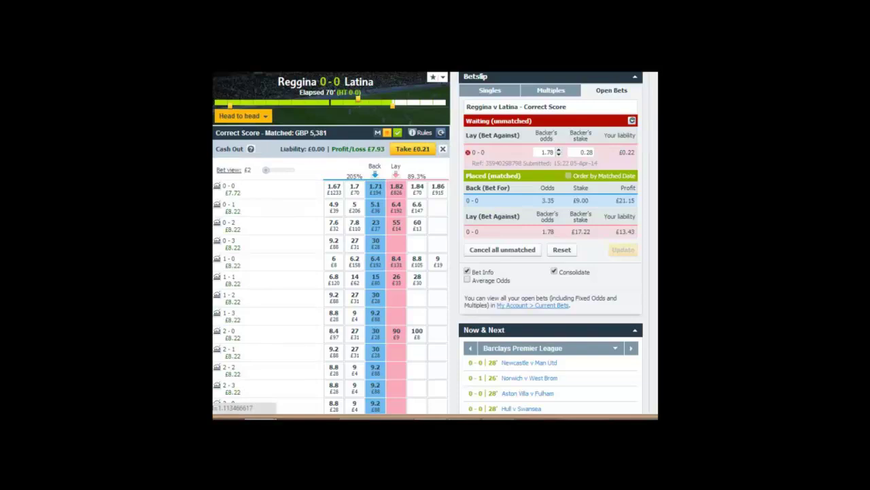
{"action": "left_click", "coordinate": [204, 266]}
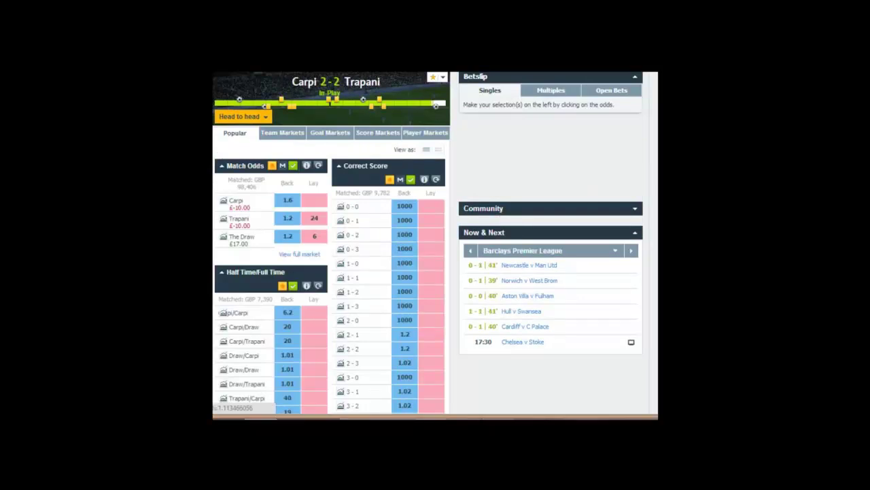
Check the Carpi v Trapani Over/Under 3.5 Goals and full Match Odds markets, refreshing the prices
{"action": "left_click", "coordinate": [299, 254]}
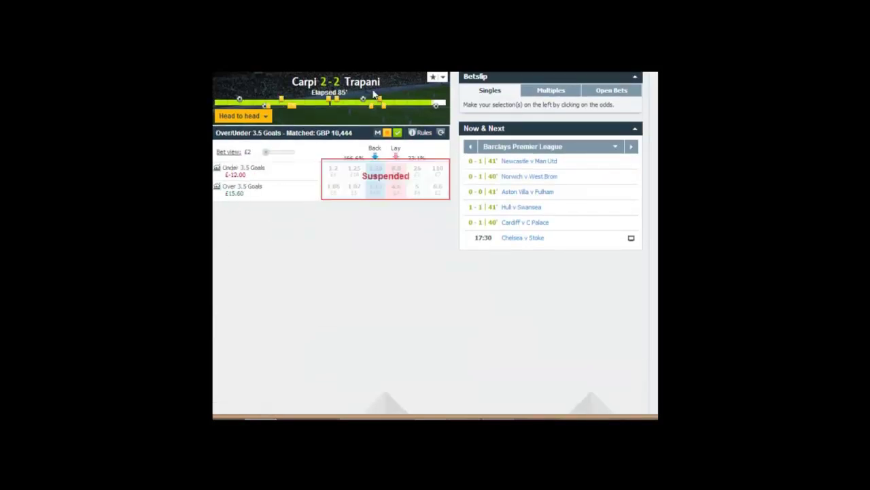
{"action": "mouse_move", "coordinate": [435, 109]}
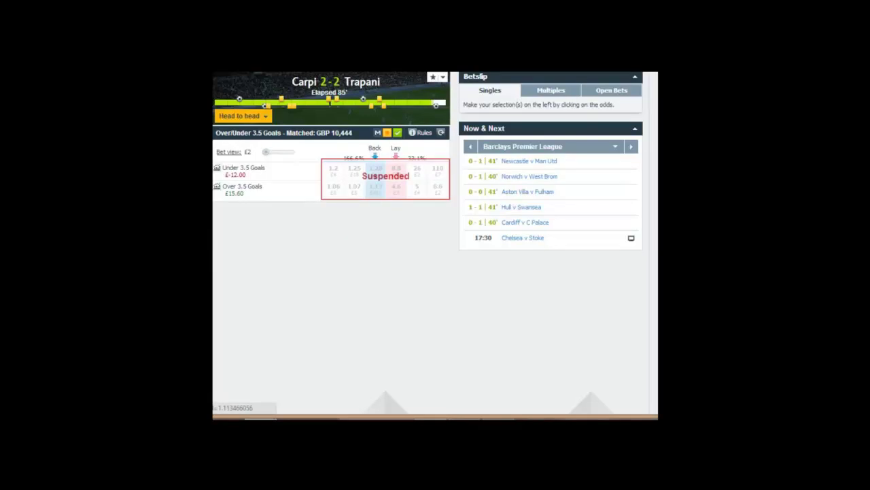
{"action": "left_click", "coordinate": [442, 134]}
{"action": "left_click", "coordinate": [442, 134]}
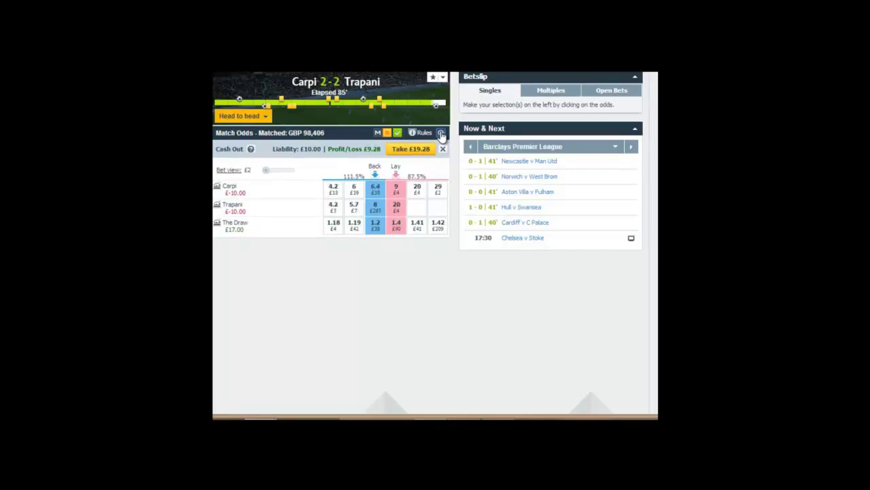
Add a lay bet on The Draw for Carpi v Trapani with stake 10 and lower the odds to 1.33
{"action": "left_click", "coordinate": [396, 226]}
{"action": "left_click", "coordinate": [575, 148]}
{"action": "type", "text": "10"}
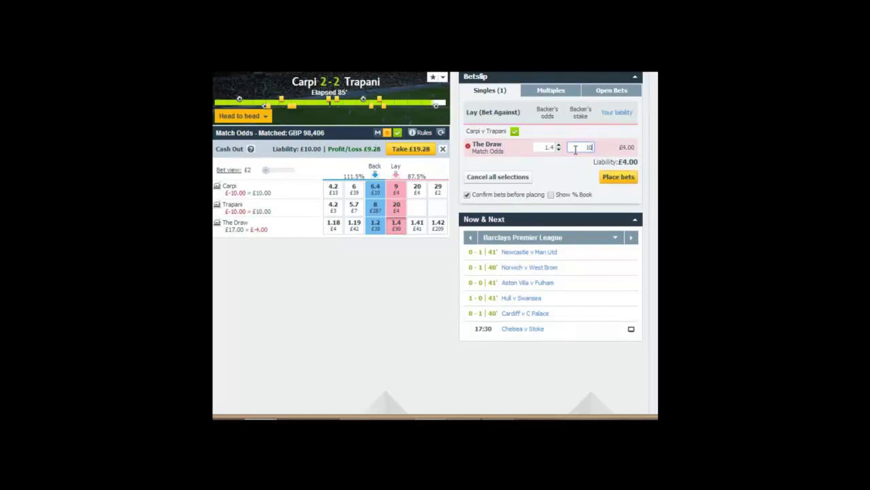
{"action": "left_click", "coordinate": [559, 149]}
{"action": "left_click", "coordinate": [559, 150]}
{"action": "left_click", "coordinate": [558, 149]}
{"action": "left_click", "coordinate": [558, 149]}
{"action": "left_click", "coordinate": [558, 149]}
{"action": "left_click", "coordinate": [558, 149]}
{"action": "left_click", "coordinate": [559, 149]}
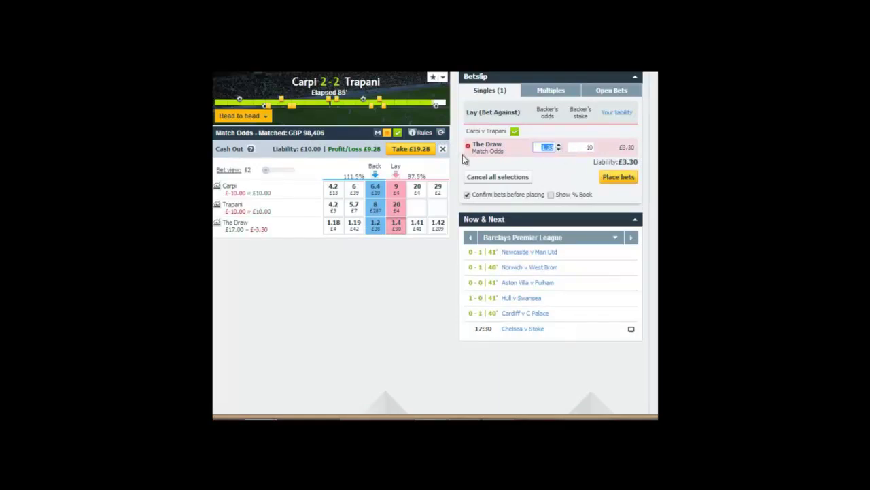
Refresh the match odds, check the open bets, and set The Draw lay stake to 15
{"action": "left_click", "coordinate": [441, 132]}
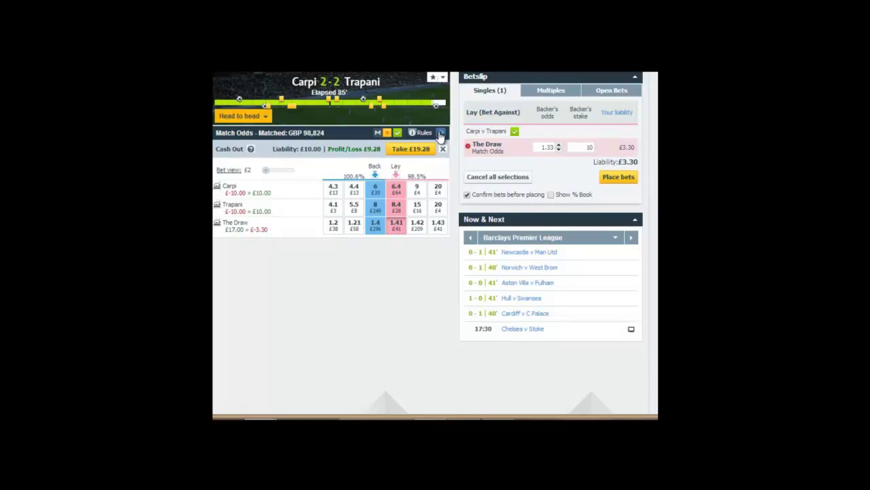
{"action": "left_click", "coordinate": [621, 90]}
{"action": "left_click", "coordinate": [498, 92]}
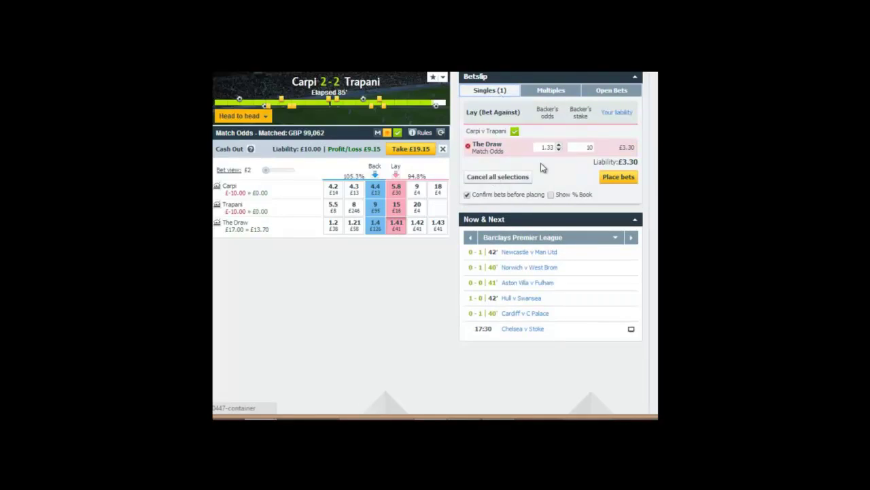
{"action": "left_click", "coordinate": [579, 146]}
{"action": "type", "text": "5"}
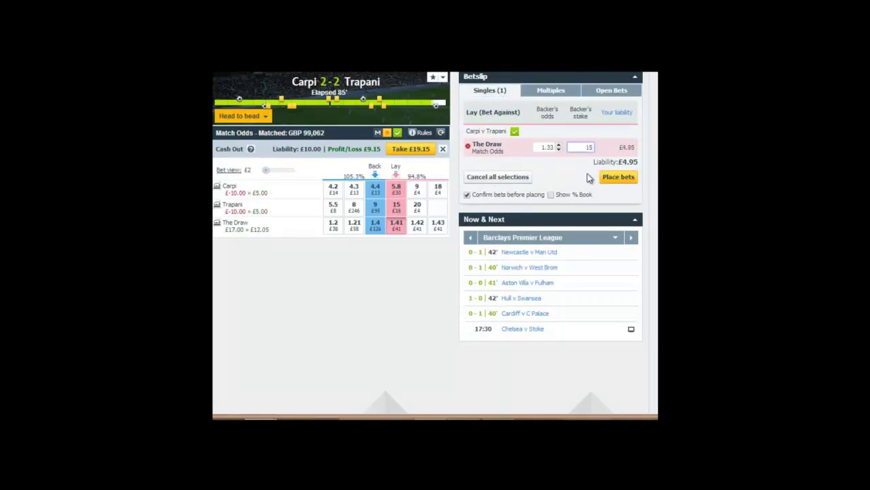
Refresh the Carpi v Trapani odds, set The Draw lay stake to 17, and place and confirm the lay at 1.33
{"action": "left_click", "coordinate": [441, 133]}
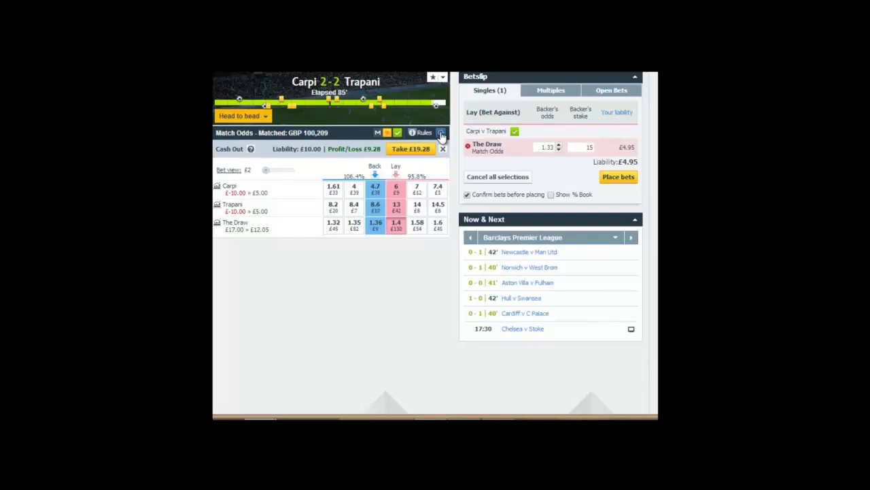
{"action": "left_click", "coordinate": [589, 148]}
{"action": "type", "text": "17"}
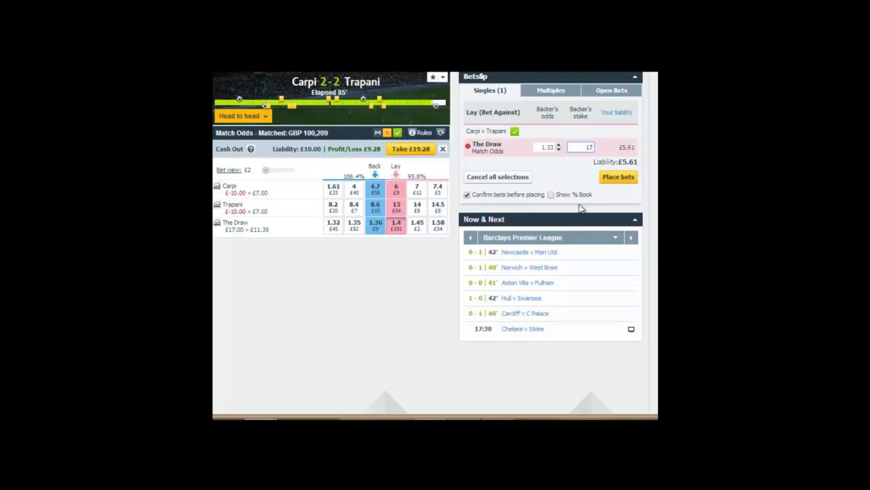
{"action": "left_click", "coordinate": [441, 133]}
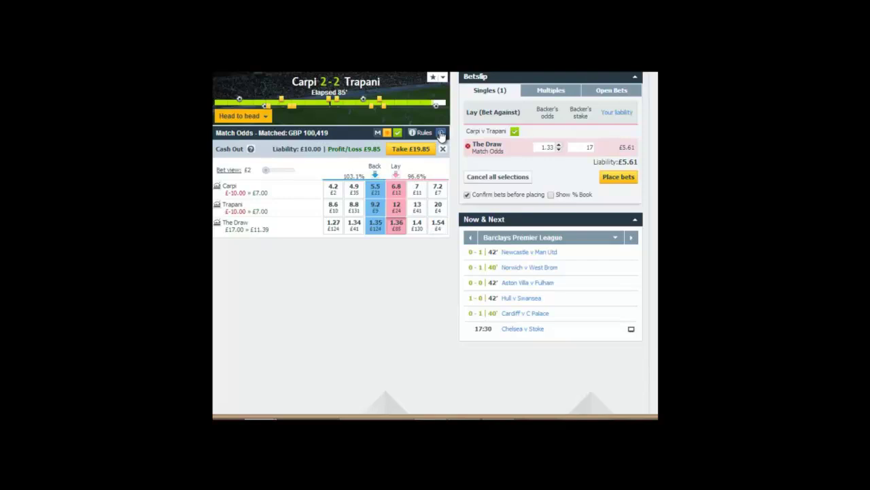
{"action": "left_click", "coordinate": [618, 177]}
{"action": "left_click", "coordinate": [615, 224]}
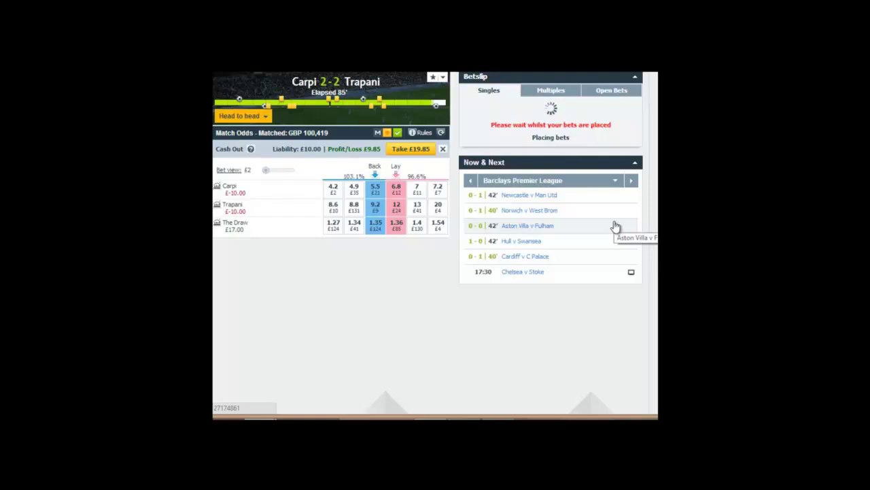
{"action": "left_click", "coordinate": [615, 184]}
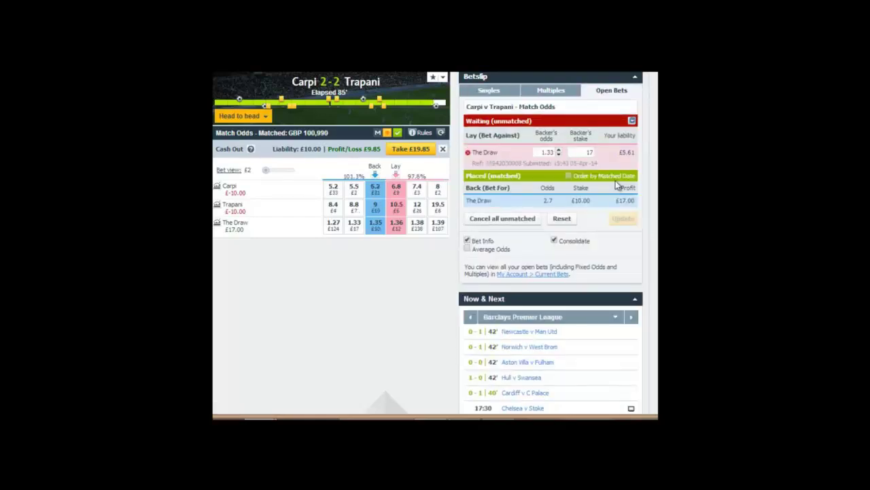
{"action": "left_click", "coordinate": [441, 132]}
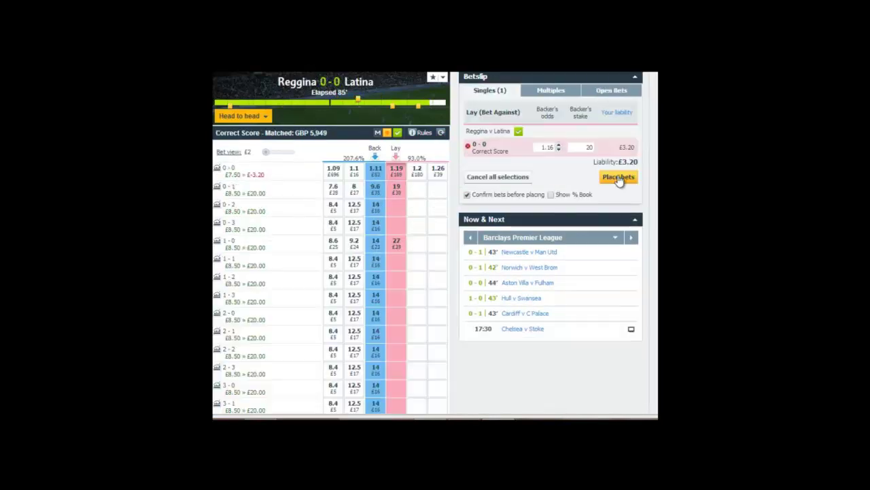
Try to place the £20 lay on 0 - 0 at 1.16 in the Reggina v Latina Correct Score market
{"action": "left_click", "coordinate": [618, 173]}
{"action": "left_click", "coordinate": [616, 223]}
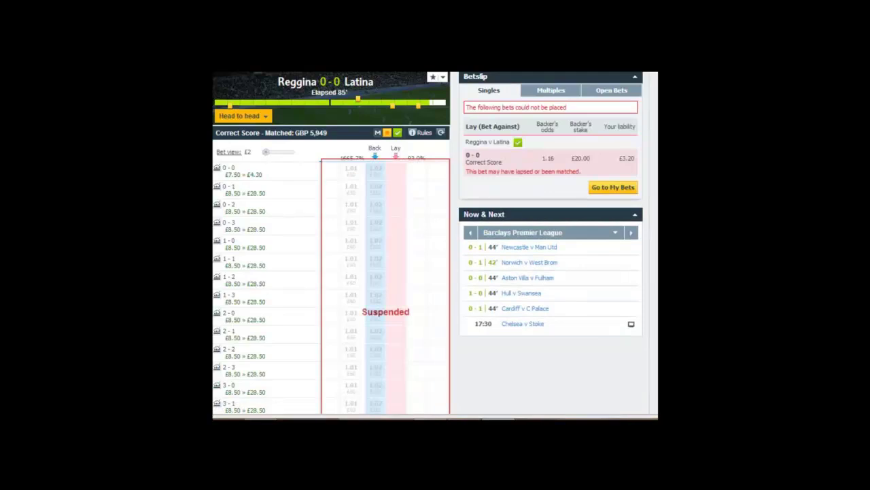
{"action": "left_click", "coordinate": [613, 188]}
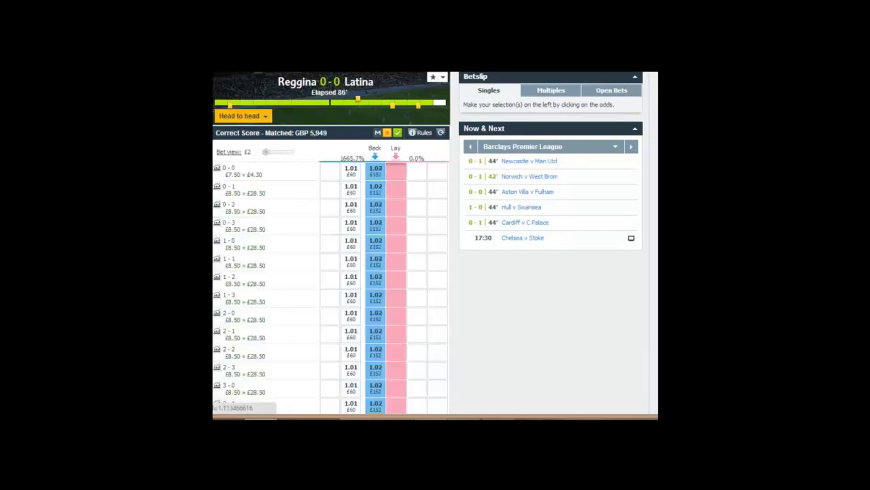
Check the Reggina v Latina Correct Score and Match Odds markets, and discard the pending 0 - 0 lay from the betslip
{"action": "left_click", "coordinate": [441, 134]}
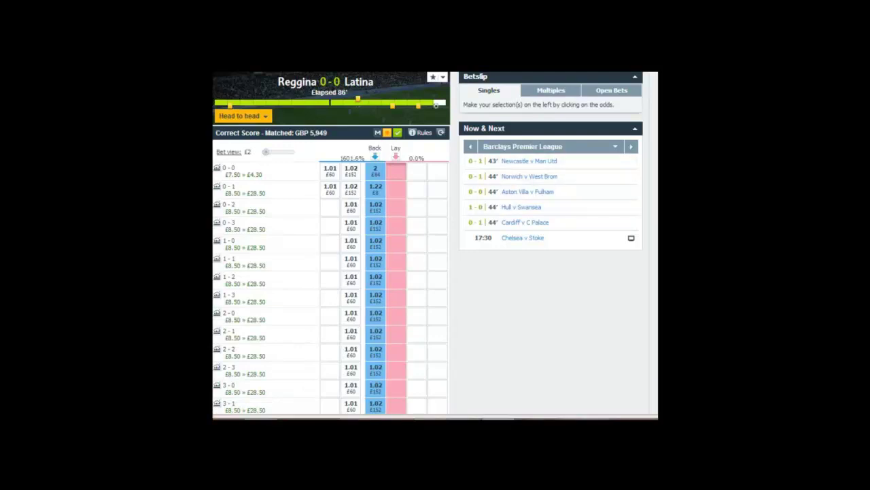
{"action": "mouse_move", "coordinate": [436, 111]}
{"action": "mouse_move", "coordinate": [436, 109]}
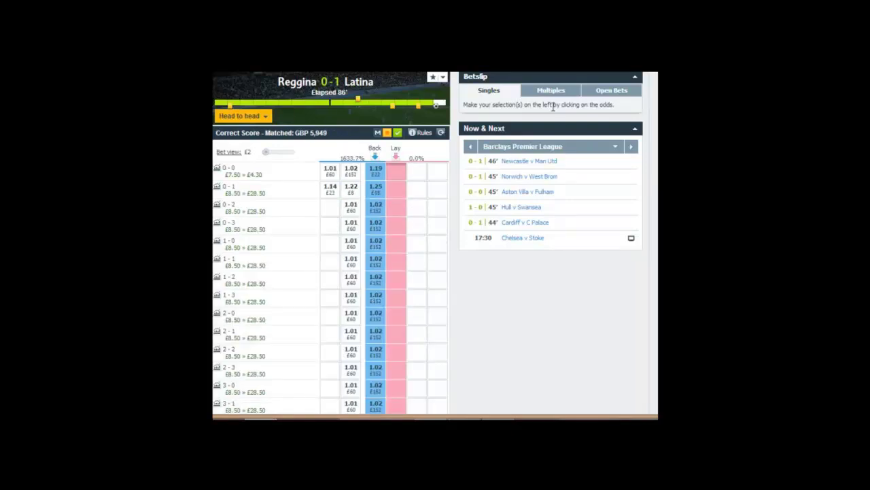
{"action": "left_click", "coordinate": [602, 90]}
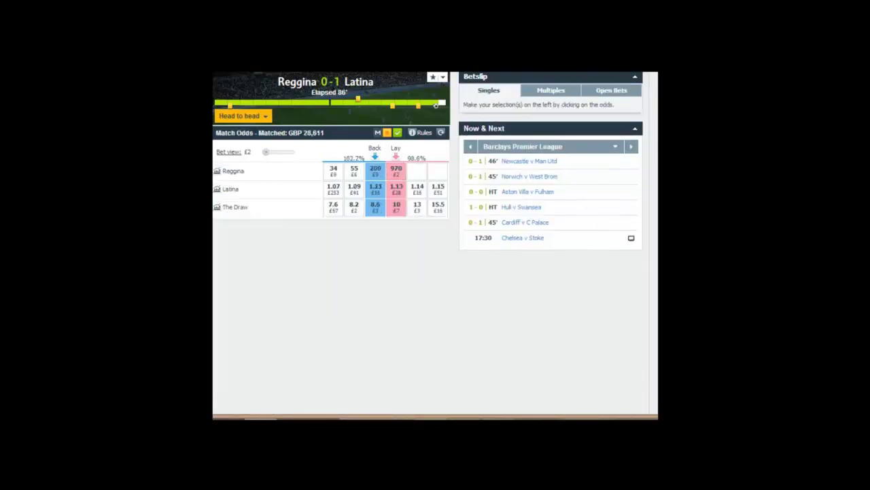
{"action": "left_click", "coordinate": [439, 133]}
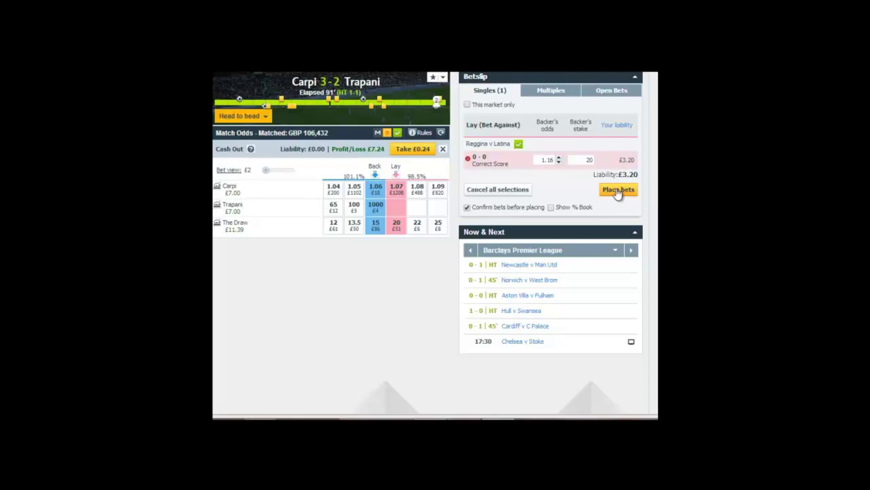
{"action": "left_click", "coordinate": [515, 190]}
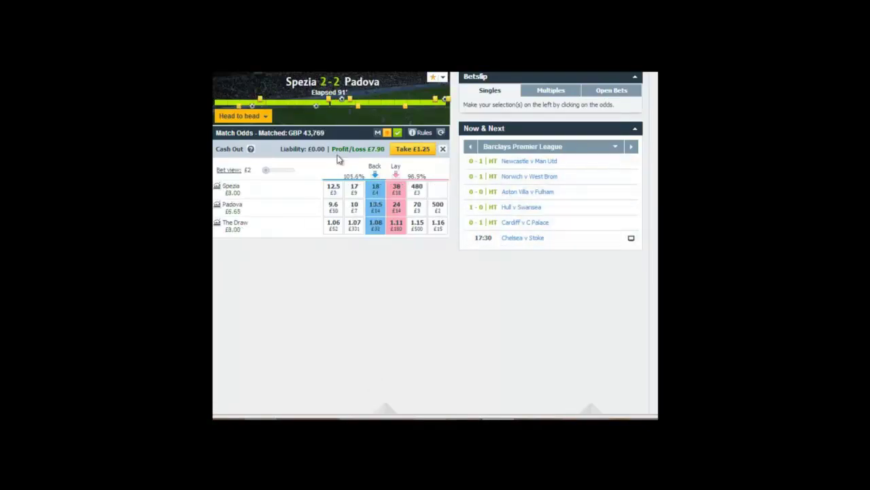
Review the open bets on Spezia v Padova and examine the goal times on the match timeline
{"action": "mouse_move", "coordinate": [446, 100]}
{"action": "left_click", "coordinate": [612, 89]}
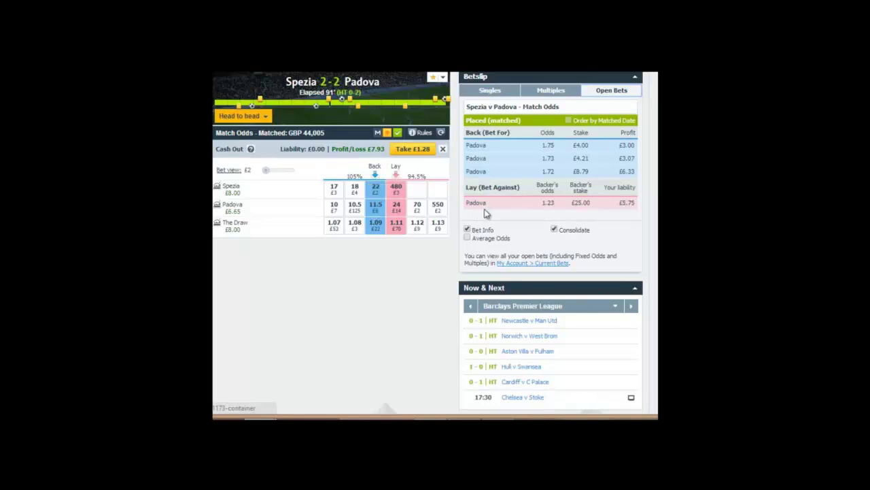
{"action": "mouse_move", "coordinate": [251, 107]}
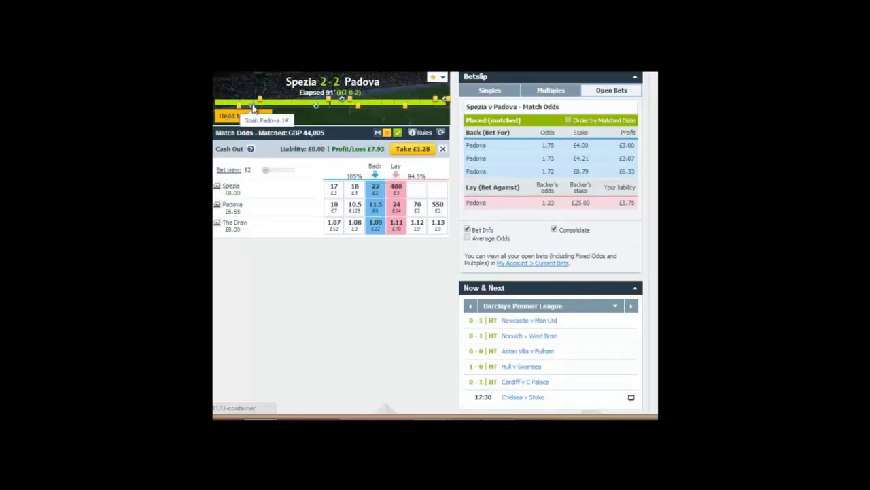
{"action": "mouse_move", "coordinate": [316, 108]}
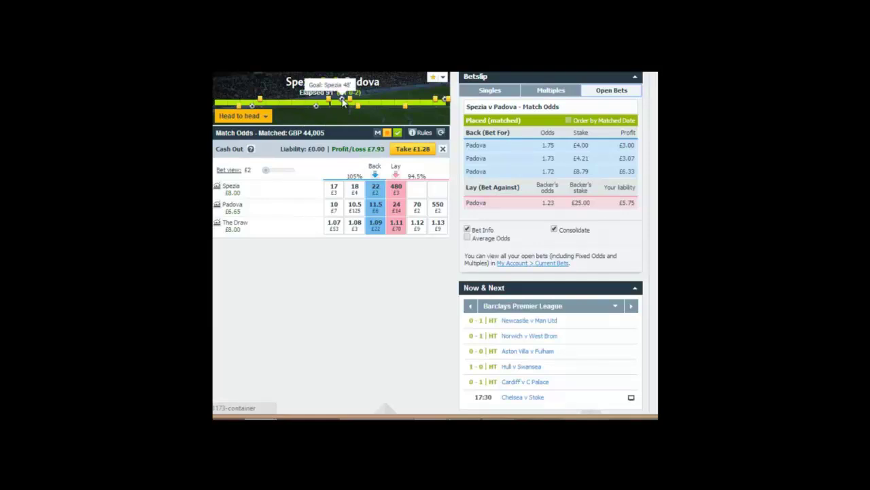
{"action": "mouse_move", "coordinate": [444, 102]}
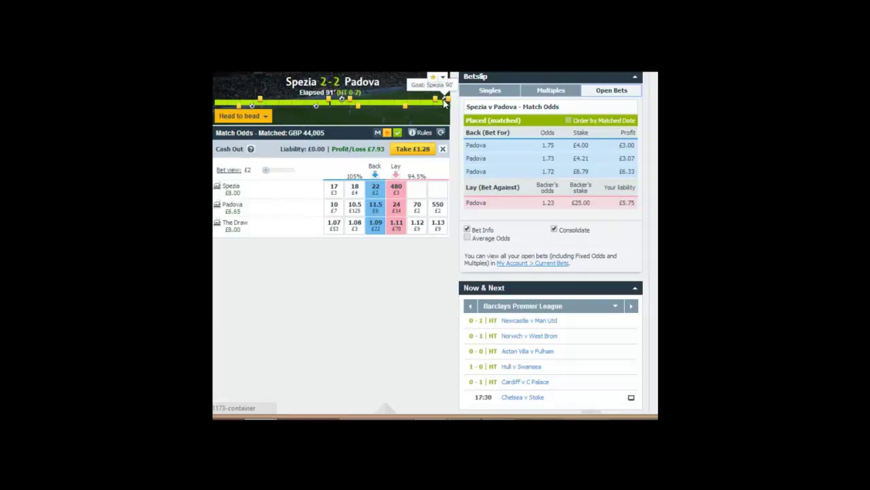
{"action": "mouse_move", "coordinate": [344, 101]}
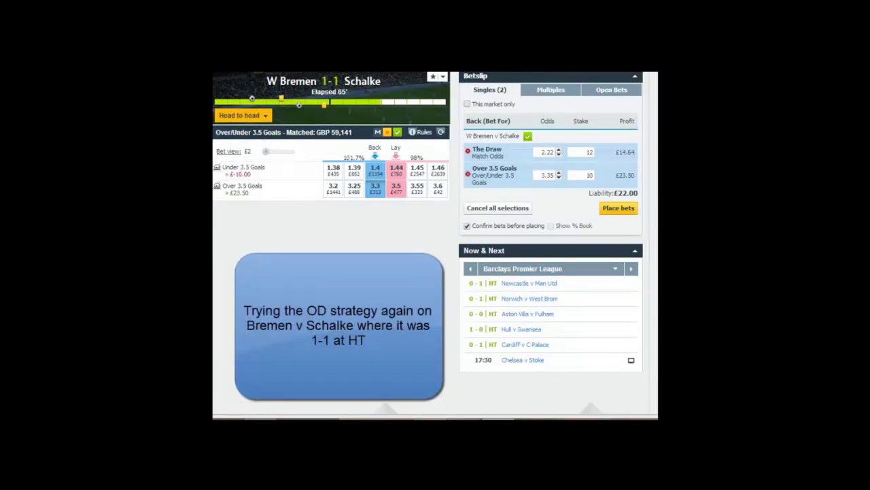
Lower the W Bremen v Schalke Draw odds to 2.18 and place the £12 back together with the £10 back on Over 3.5 Goals
{"action": "left_click", "coordinate": [213, 191]}
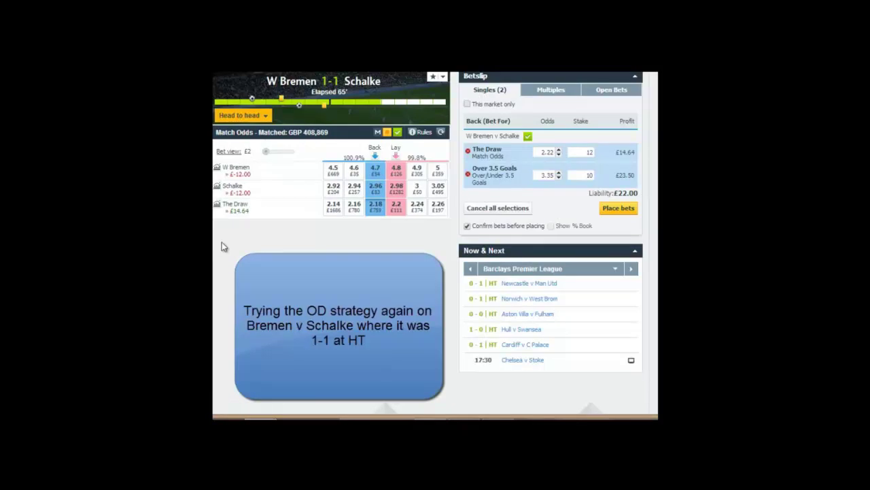
{"action": "left_click", "coordinate": [559, 155]}
{"action": "left_click", "coordinate": [558, 155]}
{"action": "left_click", "coordinate": [615, 211]}
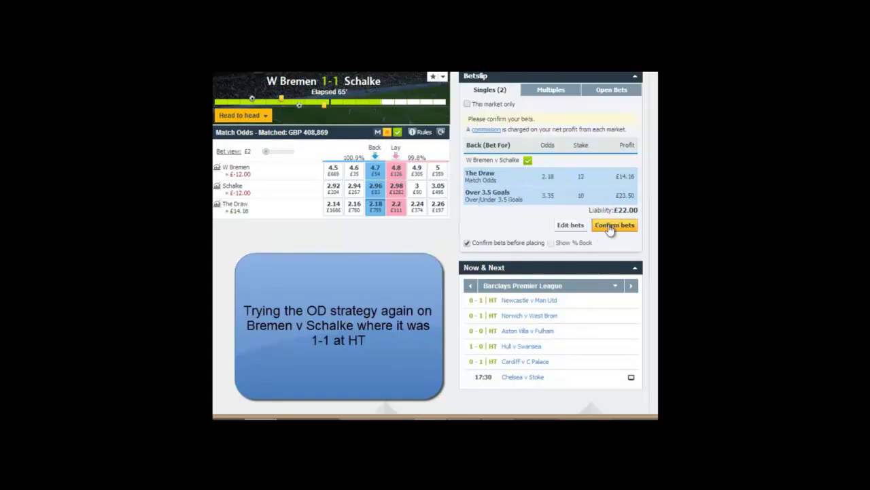
{"action": "left_click", "coordinate": [614, 228]}
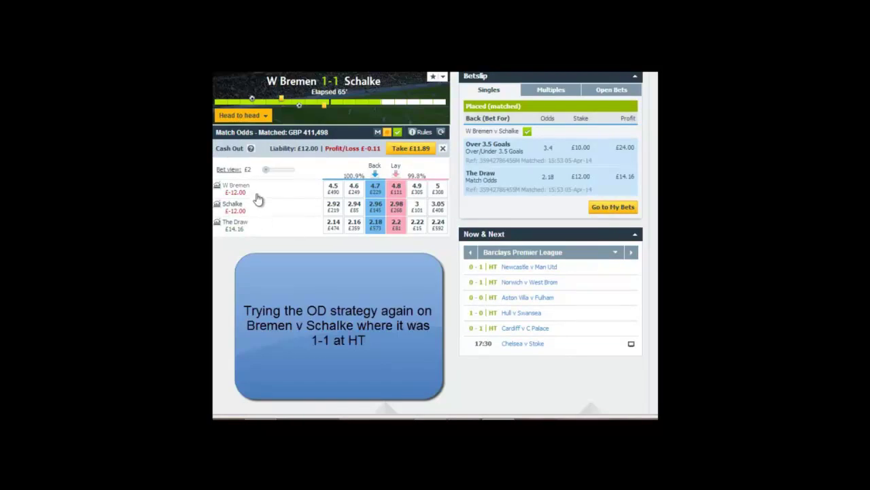
Check the open bets in the W Bremen v Schalke Over/Under 3.5 Goals and Match Odds markets
{"action": "left_click", "coordinate": [595, 210]}
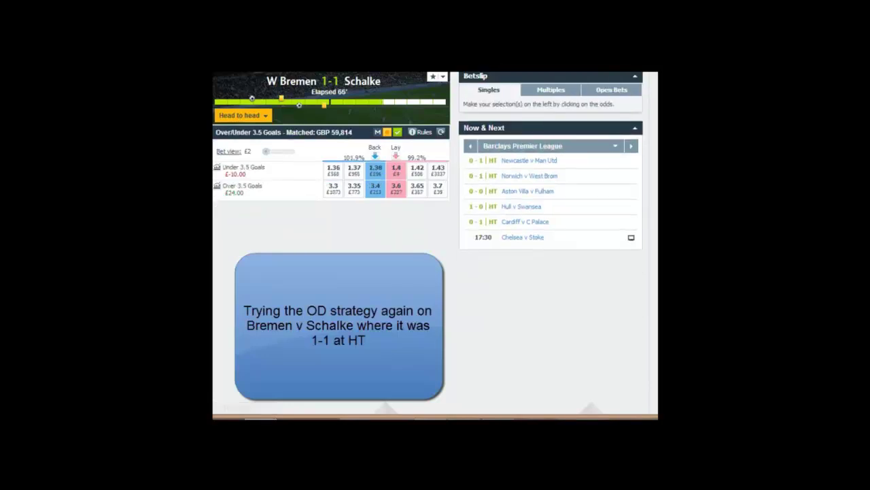
{"action": "left_click", "coordinate": [615, 90]}
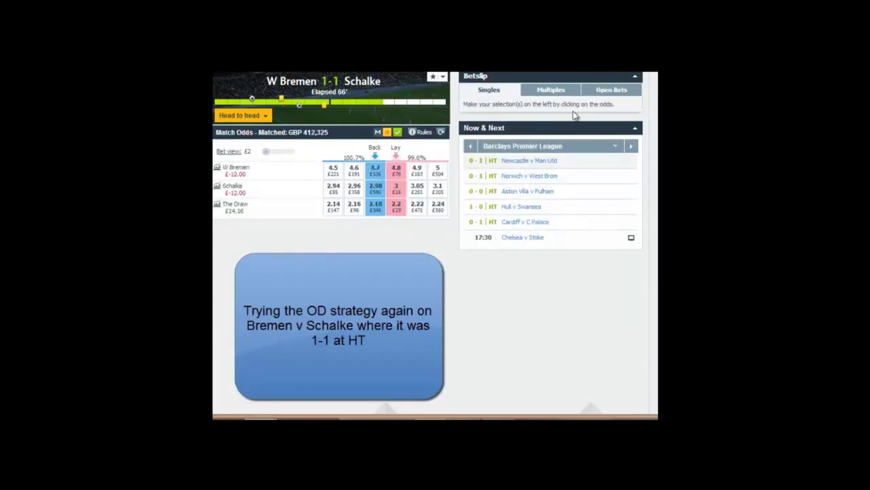
{"action": "left_click", "coordinate": [606, 93]}
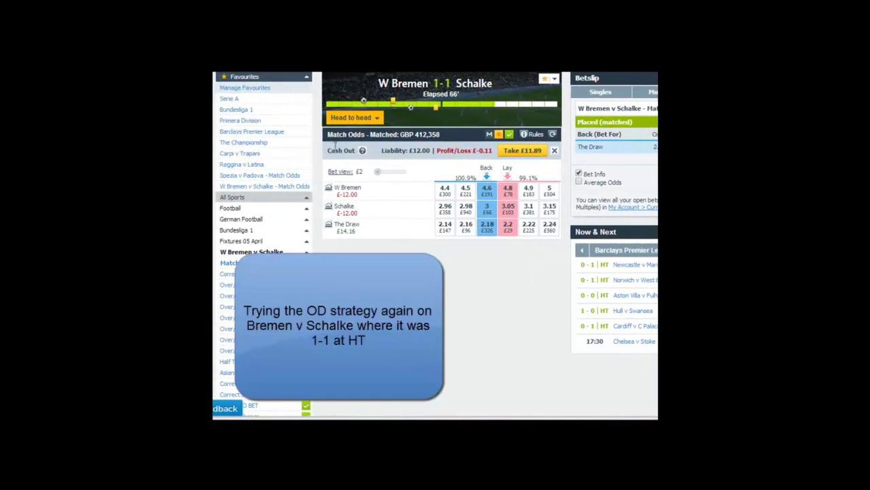
{"action": "left_click", "coordinate": [269, 187]}
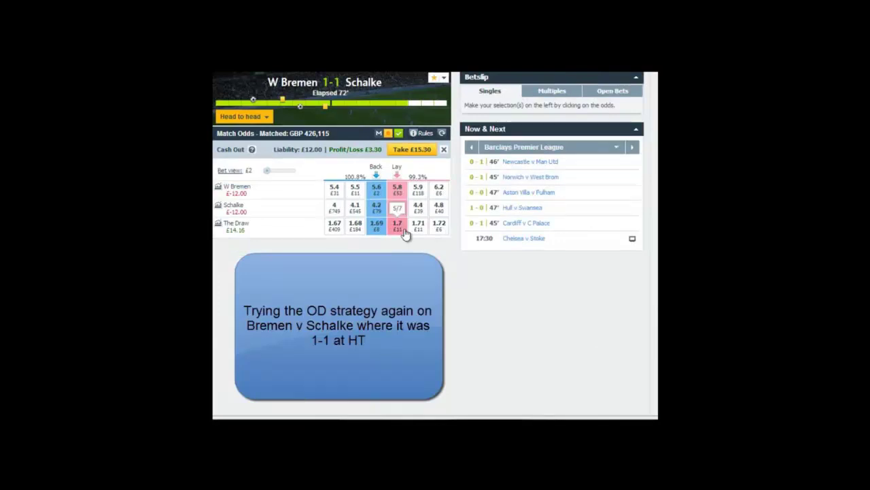
{"action": "left_click", "coordinate": [608, 91]}
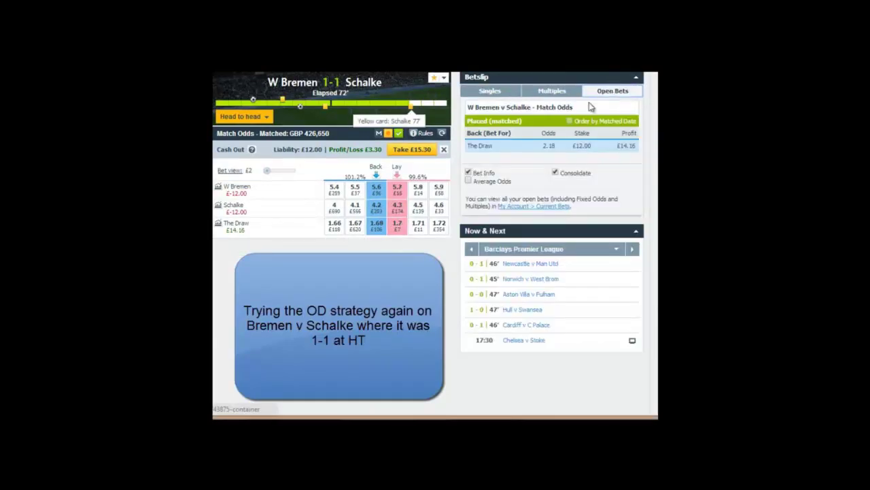
Lay The Draw in W Bremen v Schalke at odds 1.53 with stake 17, and confirm the bet
{"action": "left_click", "coordinate": [398, 226]}
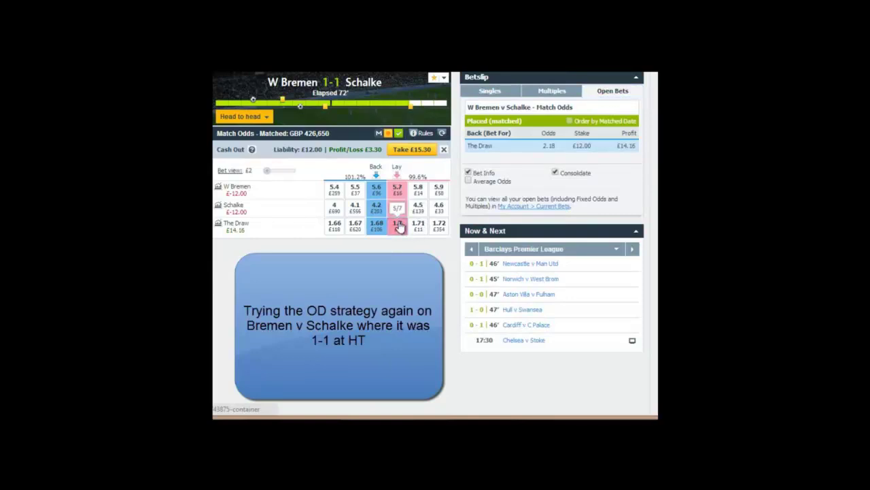
{"action": "type", "text": "1.53"}
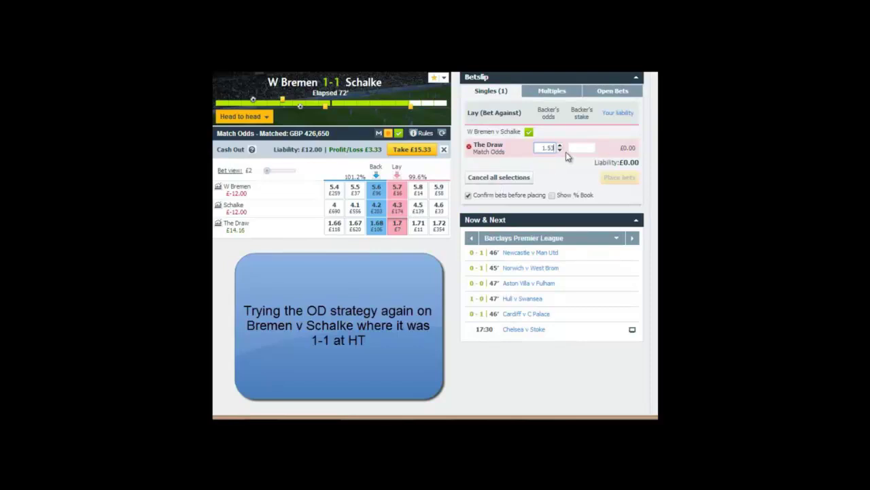
{"action": "left_click", "coordinate": [572, 147]}
{"action": "type", "text": "17"}
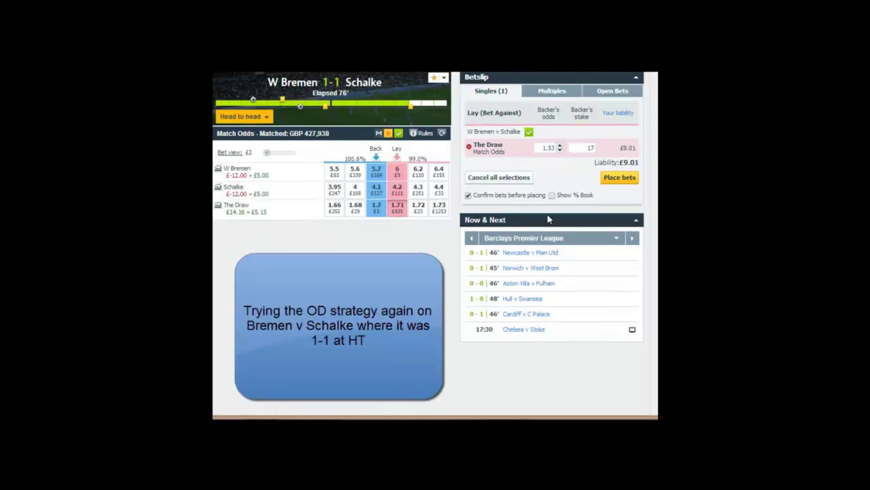
{"action": "left_click", "coordinate": [619, 178]}
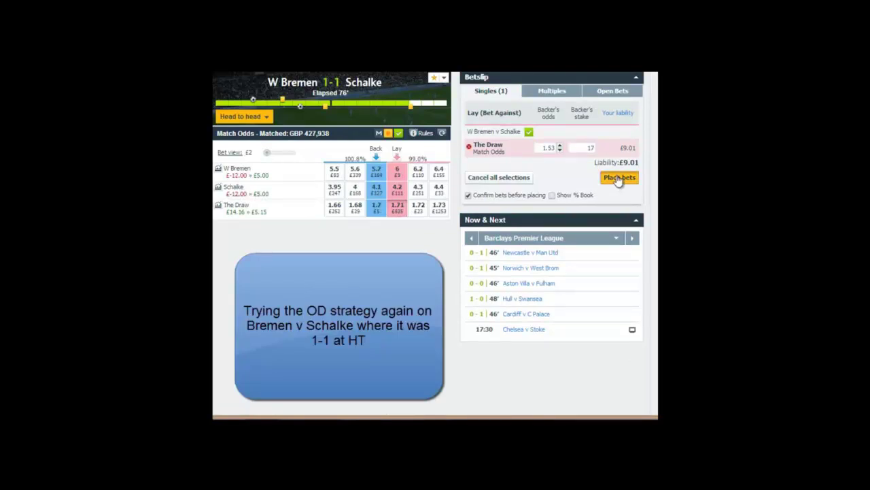
{"action": "left_click", "coordinate": [616, 223]}
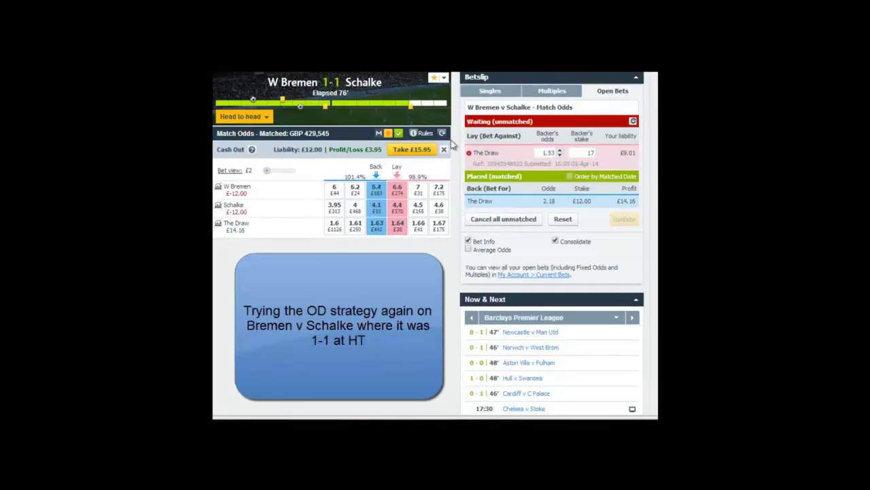
Refresh the W Bremen v Schalke market and check the open bets for the status of the 1.53 lay
{"action": "left_click", "coordinate": [442, 134]}
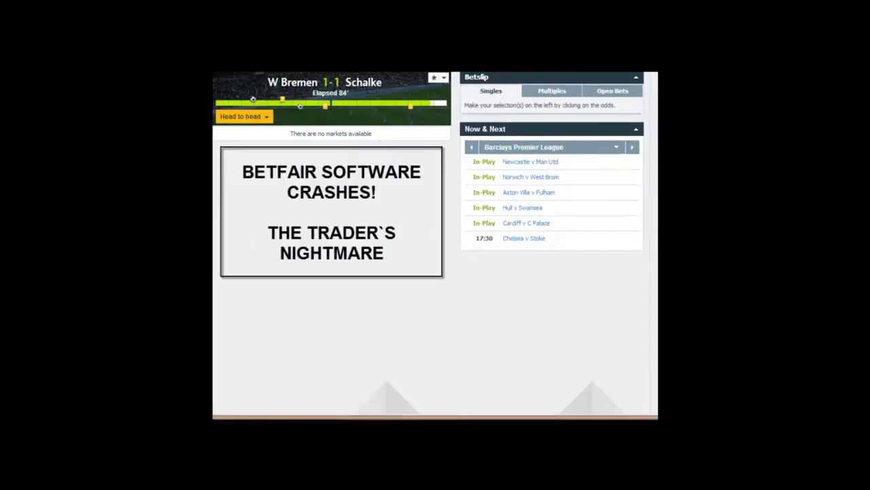
{"action": "left_click", "coordinate": [618, 93]}
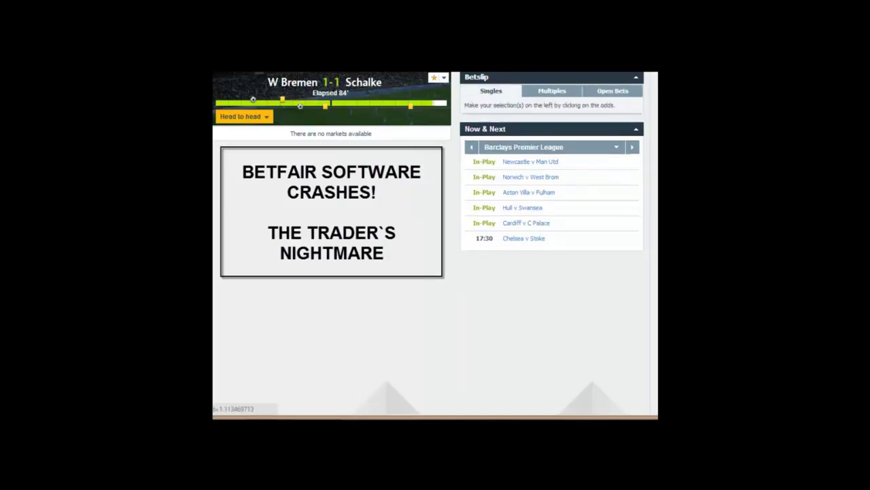
{"action": "left_click", "coordinate": [605, 92]}
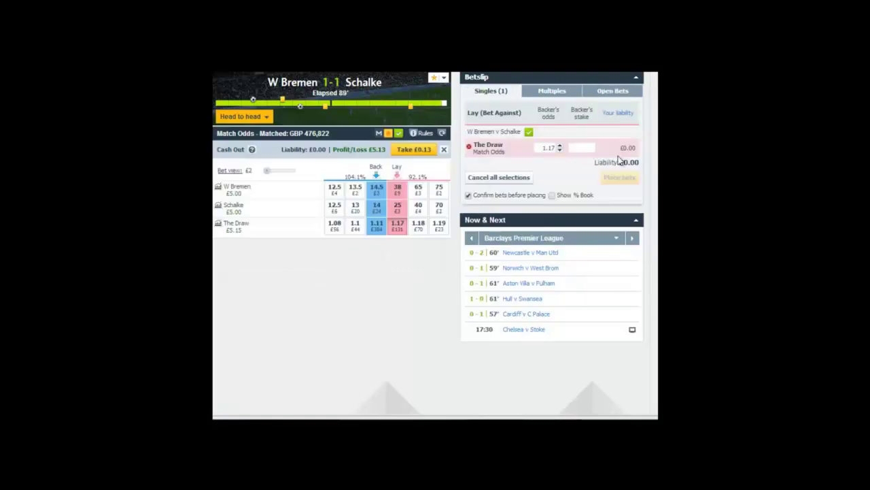
Set The Draw lay in W Bremen v Schalke to stake 10 at odds 1.14, and place and confirm it
{"action": "left_click", "coordinate": [575, 148]}
{"action": "type", "text": "10"}
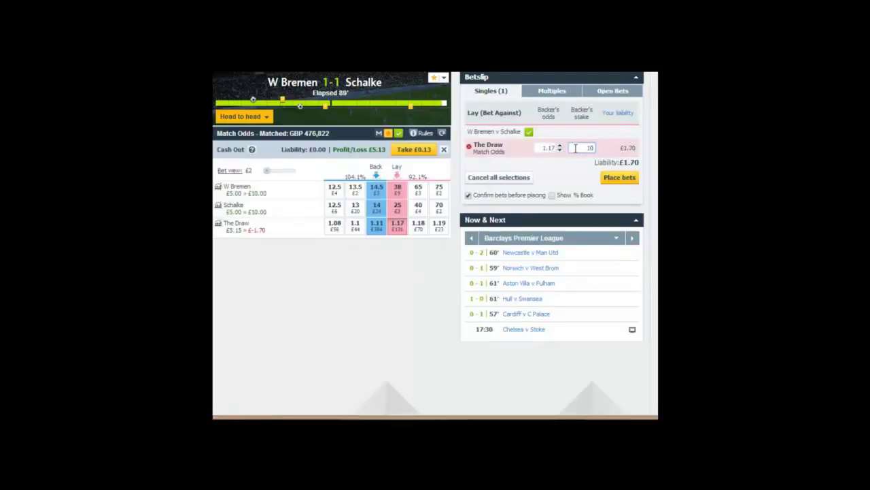
{"action": "left_click", "coordinate": [560, 149]}
{"action": "left_click", "coordinate": [560, 150]}
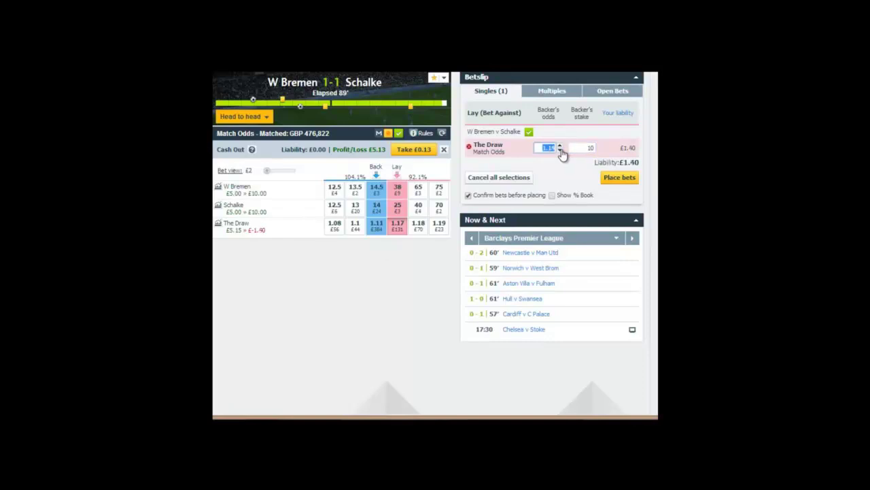
{"action": "left_click", "coordinate": [619, 178]}
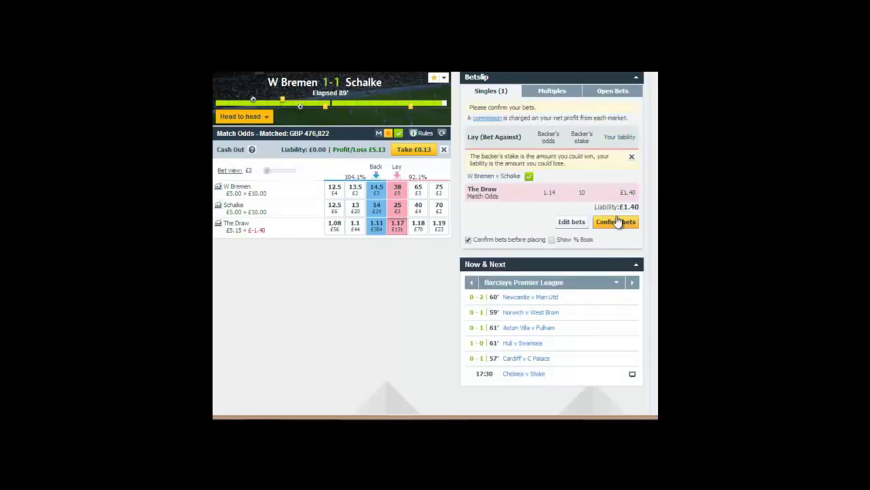
{"action": "left_click", "coordinate": [617, 222]}
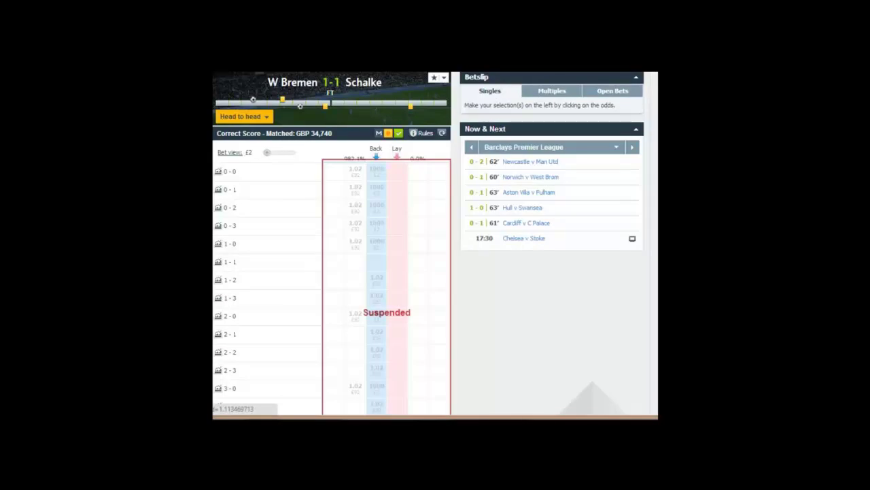
Review the full-time positions in the W Bremen v Schalke Match Odds and Over/Under 3.5 Goals markets
{"action": "left_click", "coordinate": [207, 255]}
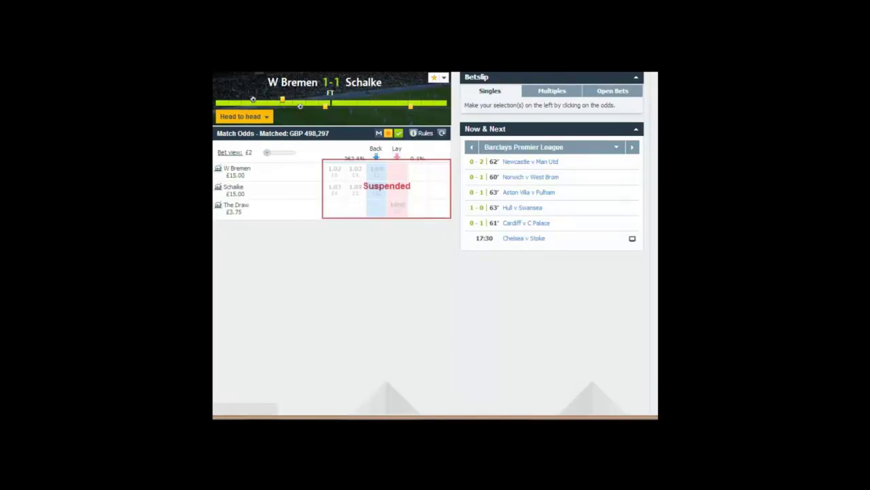
{"action": "left_click", "coordinate": [209, 236]}
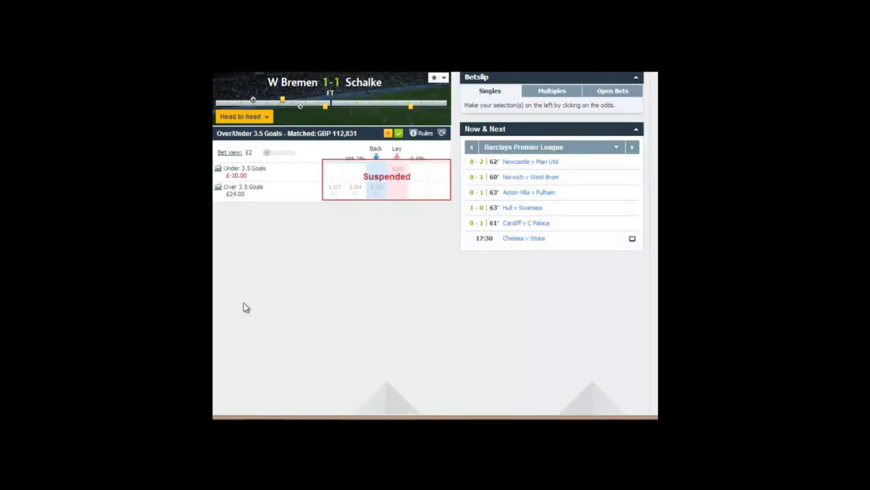